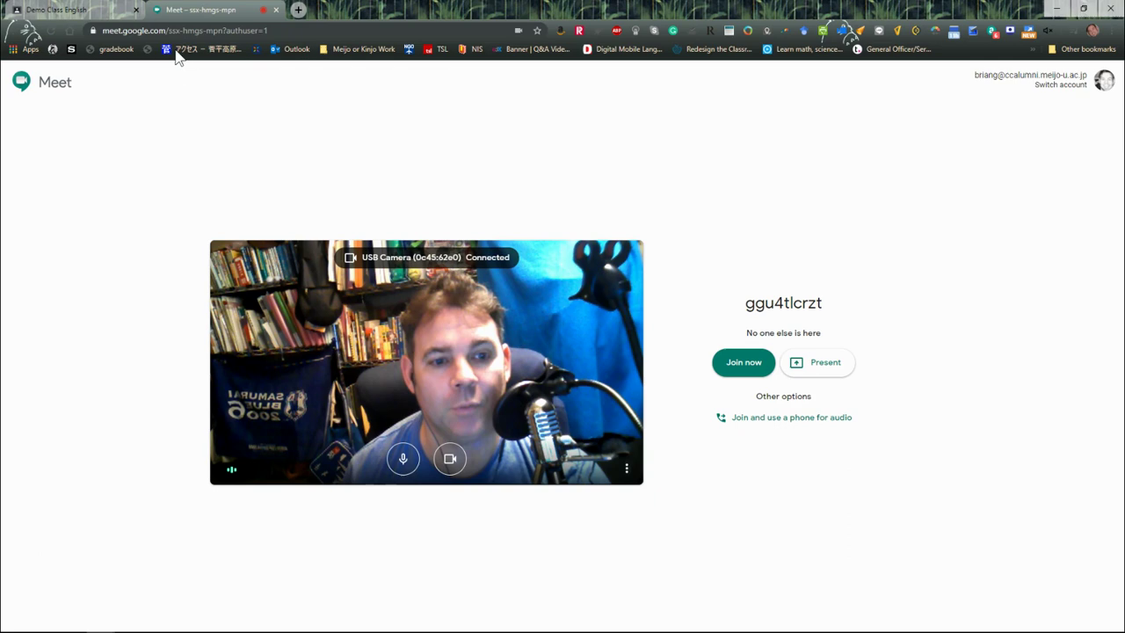
Go back to the Demo Class stream in Classroom and bring up the Google apps list
{"action": "left_click", "coordinate": [76, 11]}
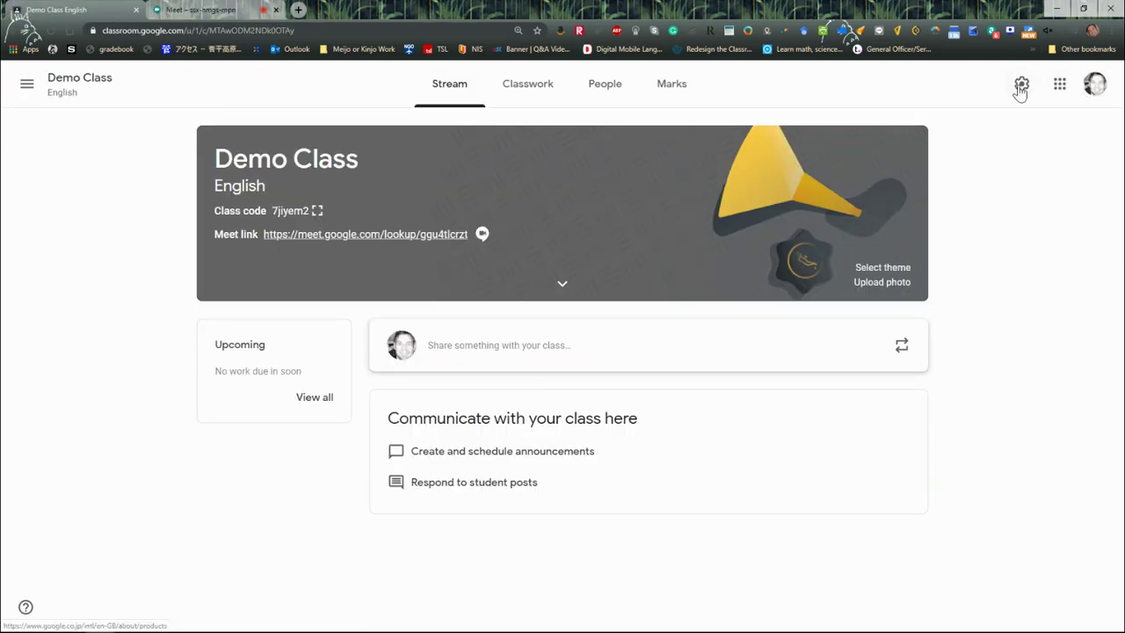
{"action": "left_click", "coordinate": [1060, 93]}
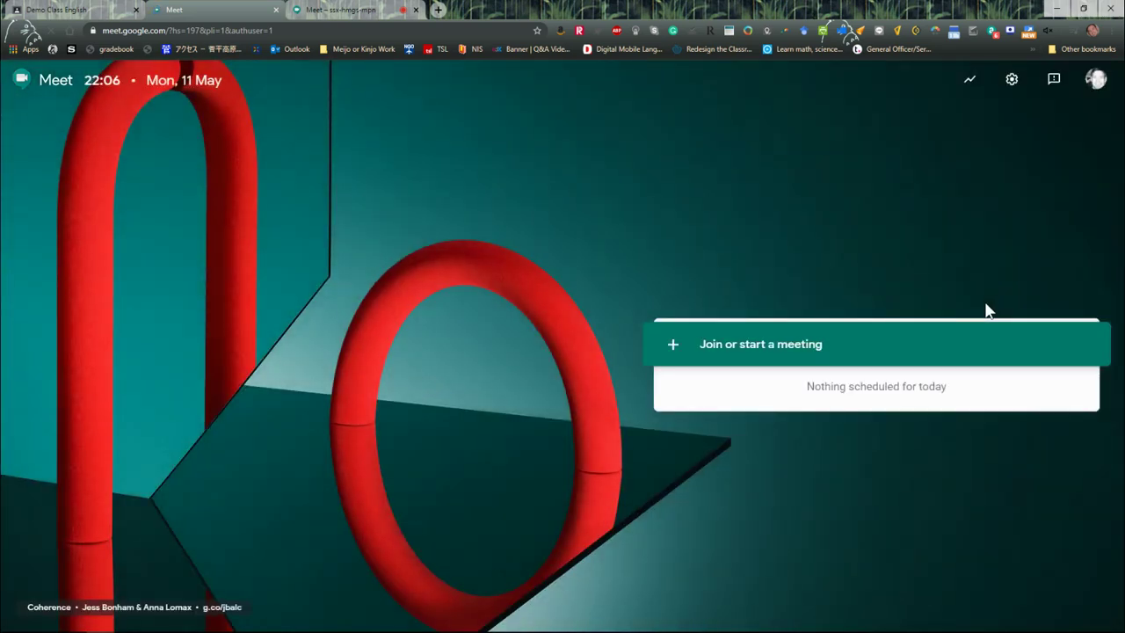
Create a Meet room nicknamed EpsilonMeijo, then check the ggu4tlcrzt and epsilonmeijo tabs
{"action": "left_click", "coordinate": [738, 344]}
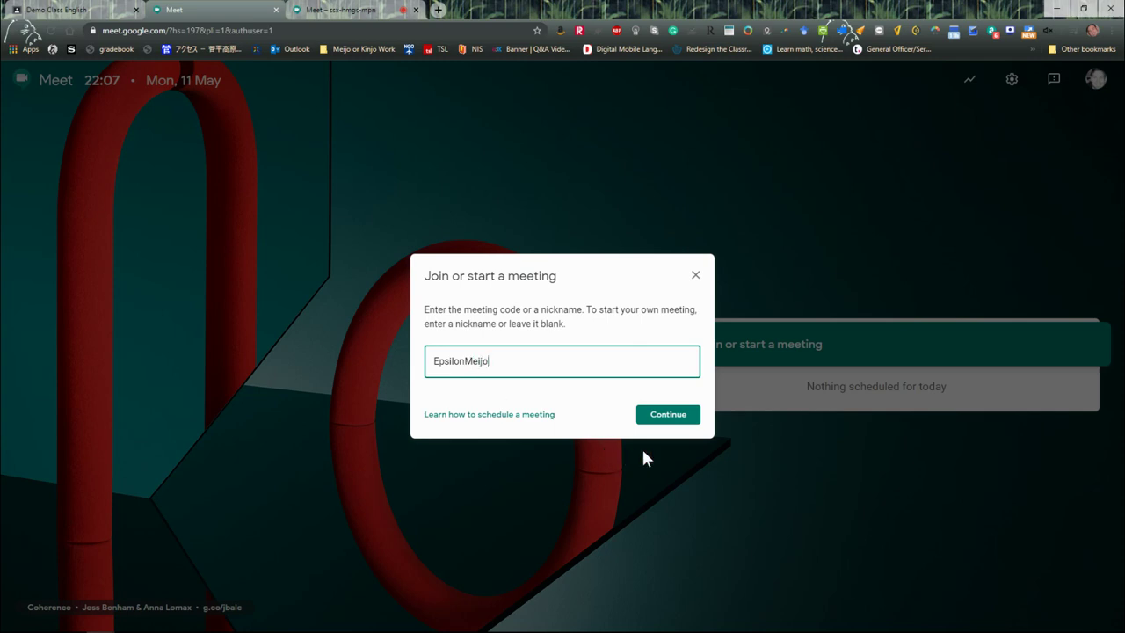
{"action": "left_click", "coordinate": [665, 421]}
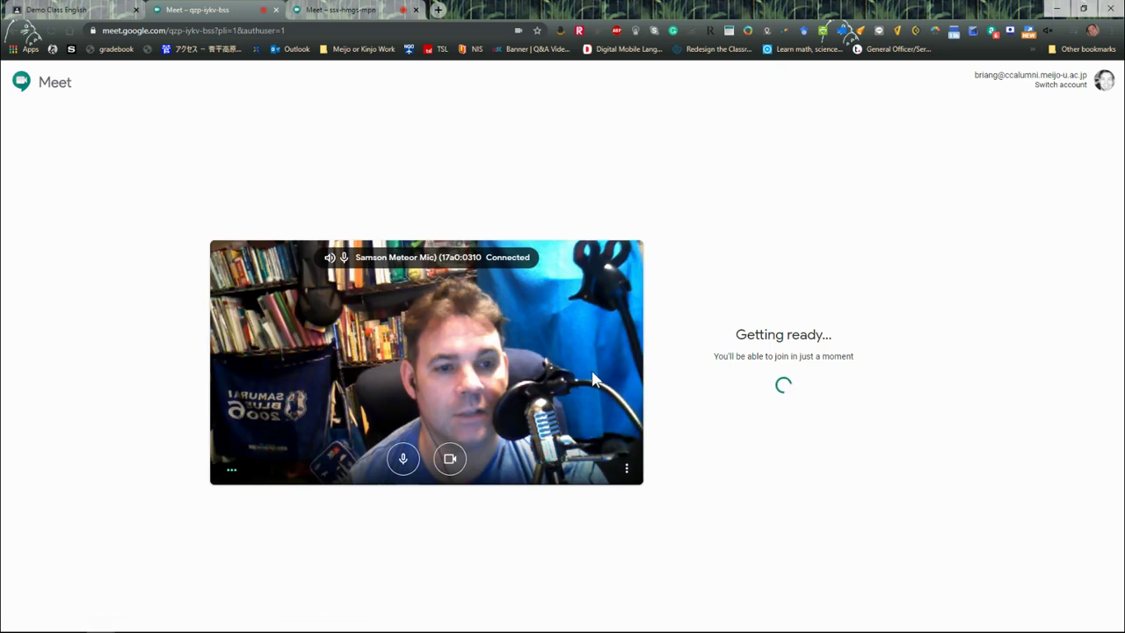
{"action": "left_click", "coordinate": [331, 10]}
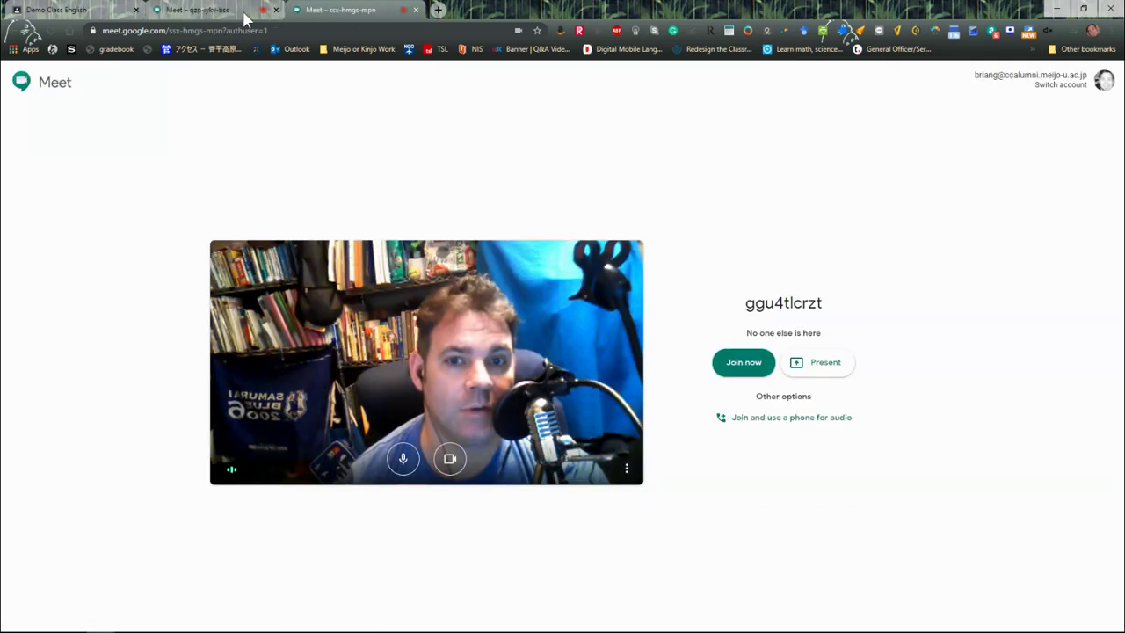
{"action": "left_click", "coordinate": [195, 12]}
Launch Meet from Demo Class, create a room nicknamed lamdhameijo, and review the other Meet tabs
{"action": "left_click", "coordinate": [86, 15]}
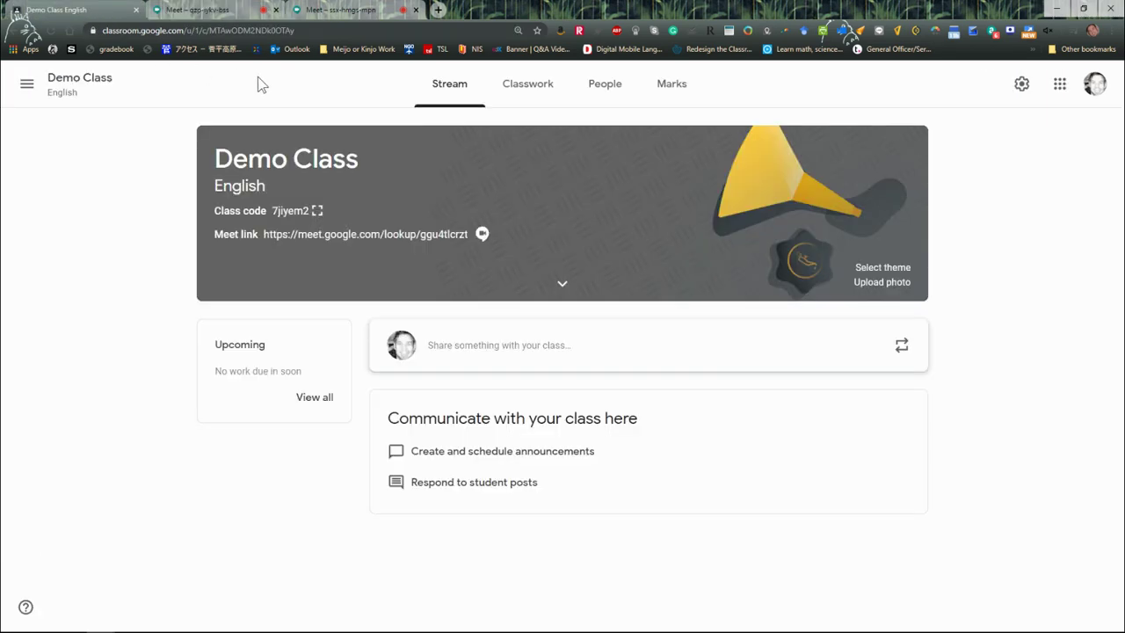
{"action": "left_click", "coordinate": [1062, 83]}
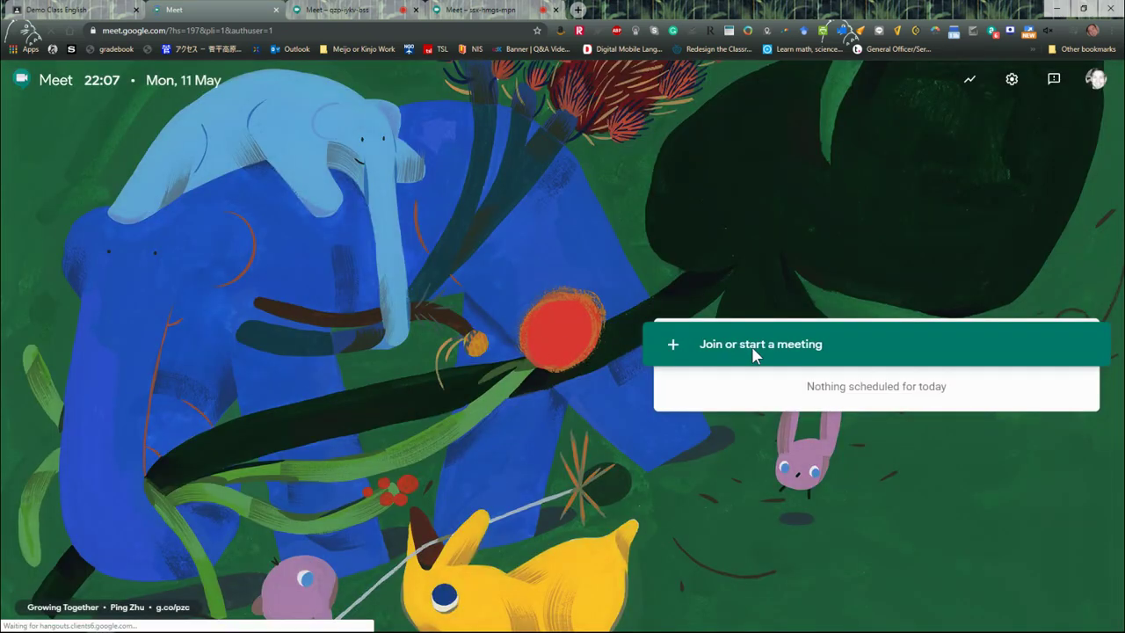
{"action": "left_click", "coordinate": [751, 353]}
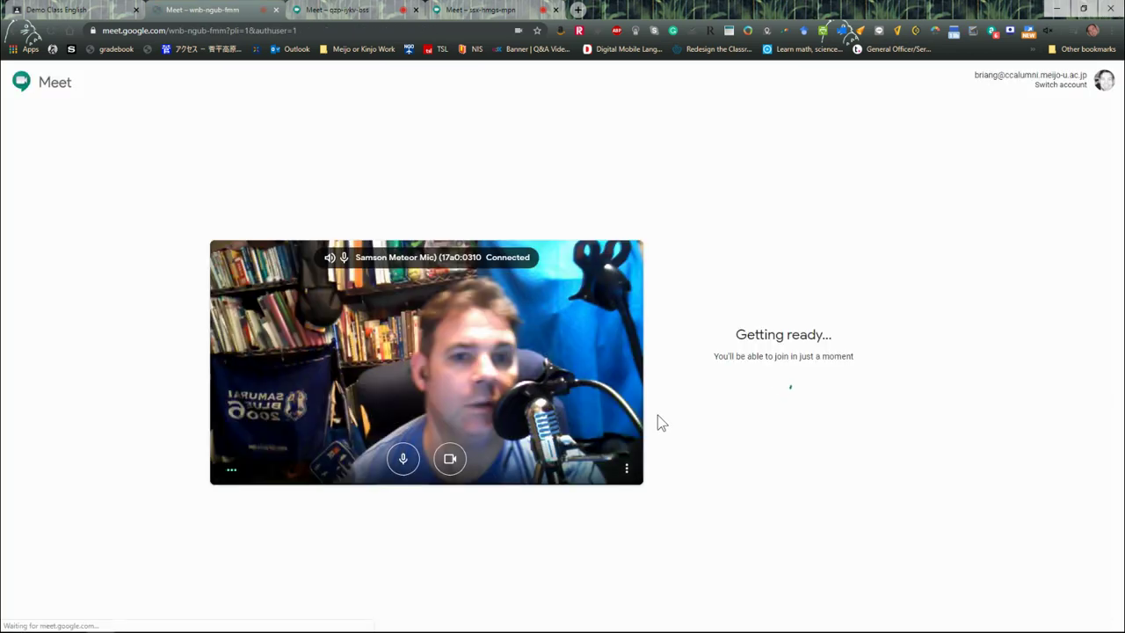
{"action": "left_click", "coordinate": [325, 12]}
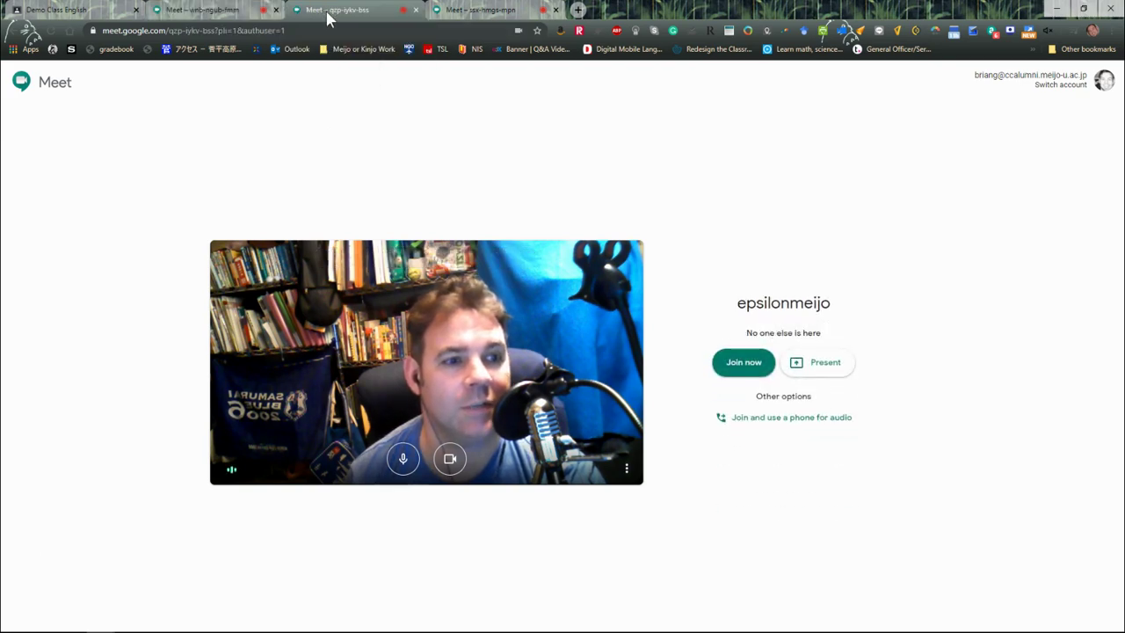
{"action": "left_click", "coordinate": [483, 12]}
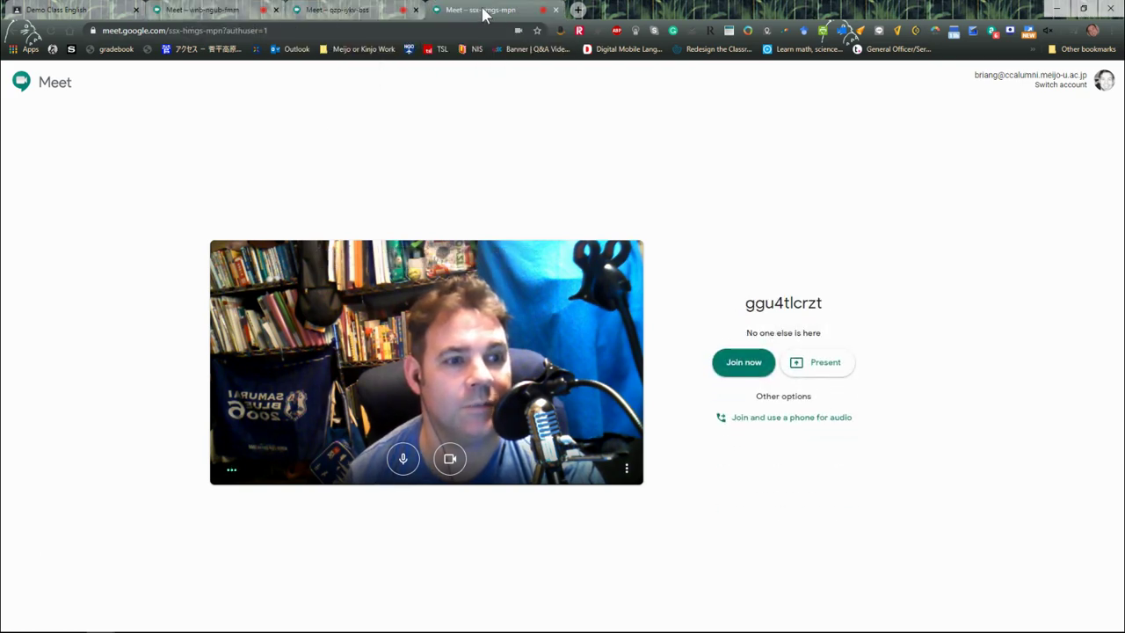
{"action": "left_click", "coordinate": [72, 11]}
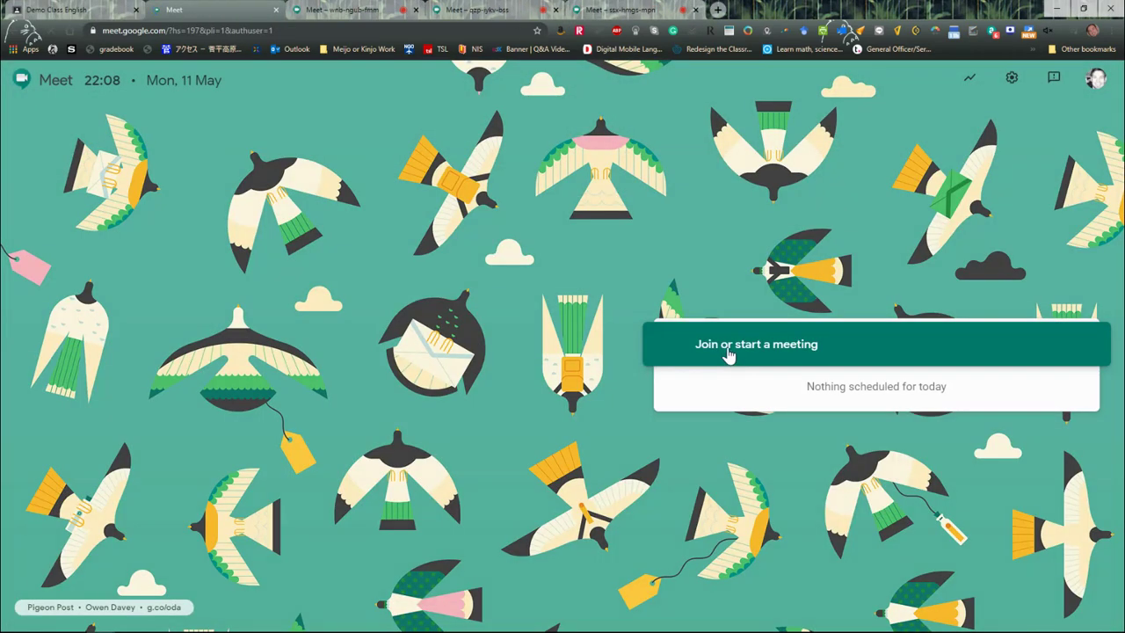
Create a fourth Meet room nicknamed mumeijo and look through the lamdhameijo, epsilonmeijo and ggu4tlcrzt tabs
{"action": "left_click", "coordinate": [698, 339]}
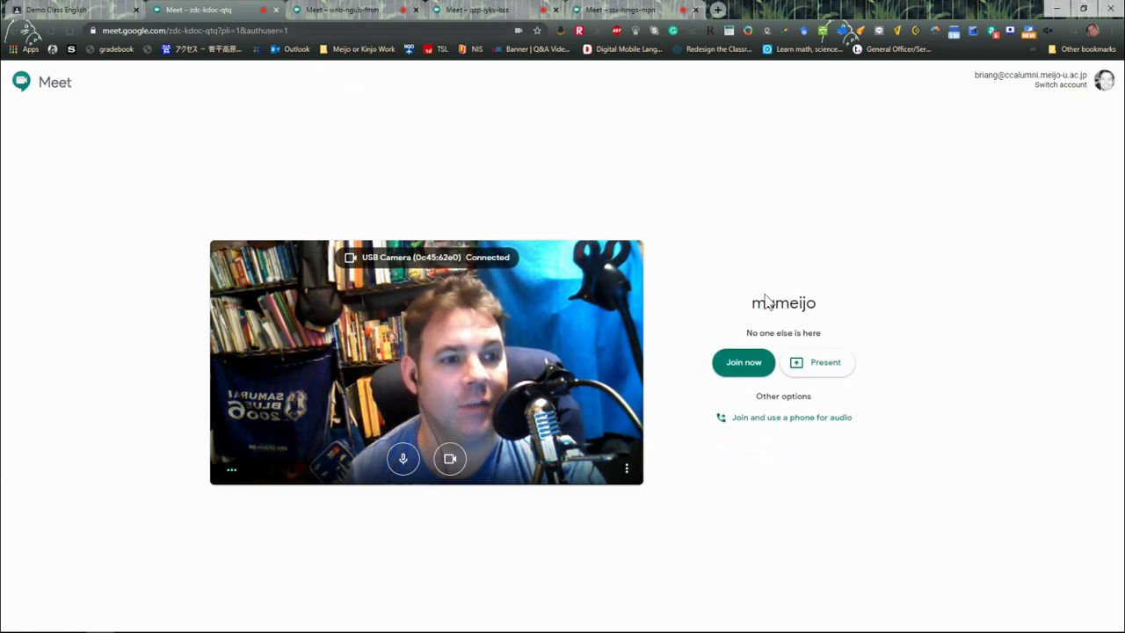
{"action": "left_click", "coordinate": [328, 13]}
{"action": "left_click", "coordinate": [473, 13]}
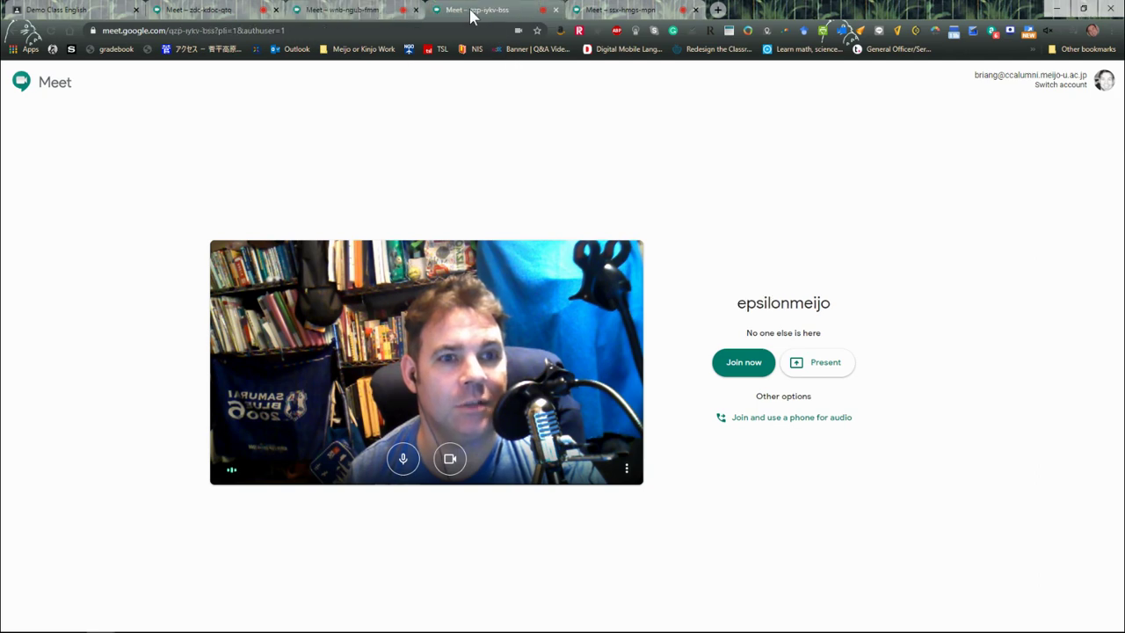
{"action": "left_click", "coordinate": [600, 12]}
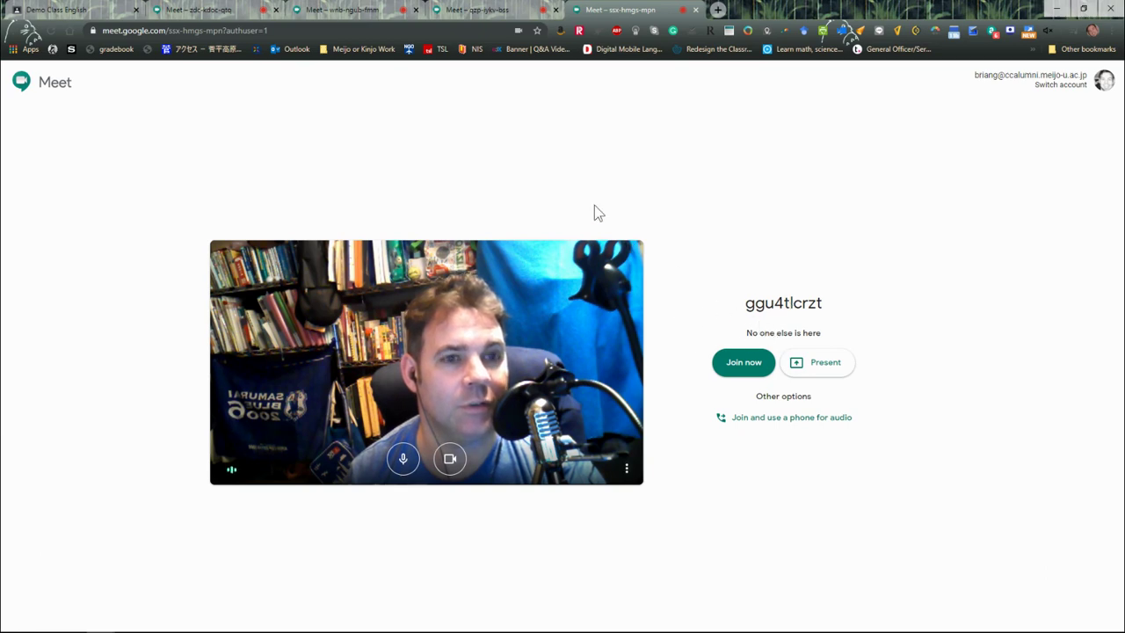
{"action": "left_click", "coordinate": [480, 11]}
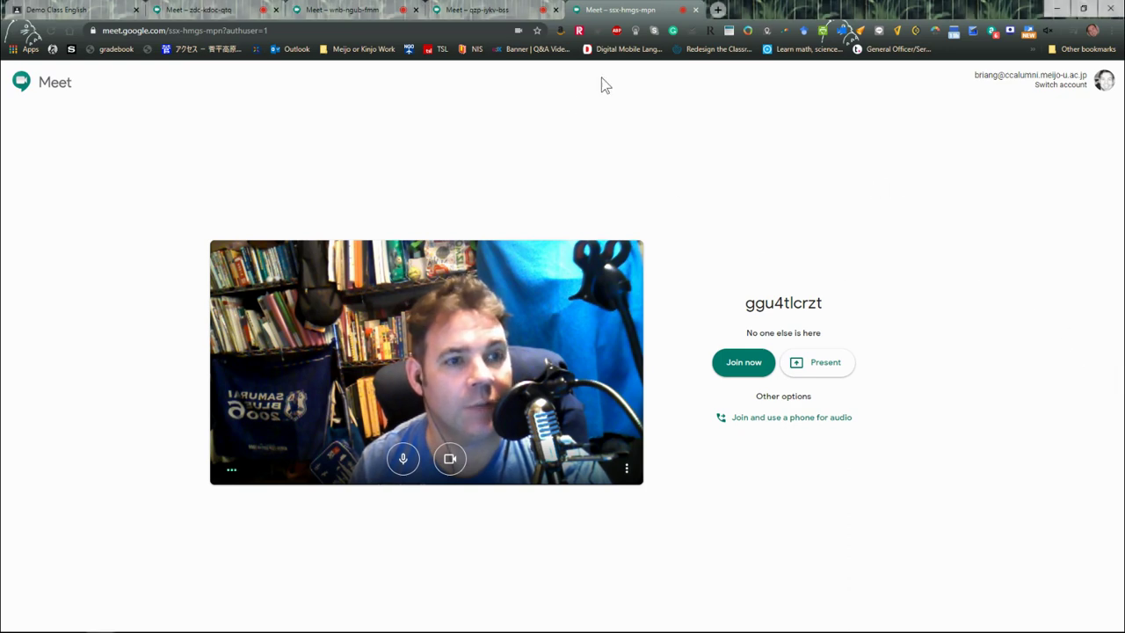
Compare the epsilonmeijo, lamdhameijo and mumeijo room tabs, then return to the Demo Class stream
{"action": "left_click", "coordinate": [494, 13]}
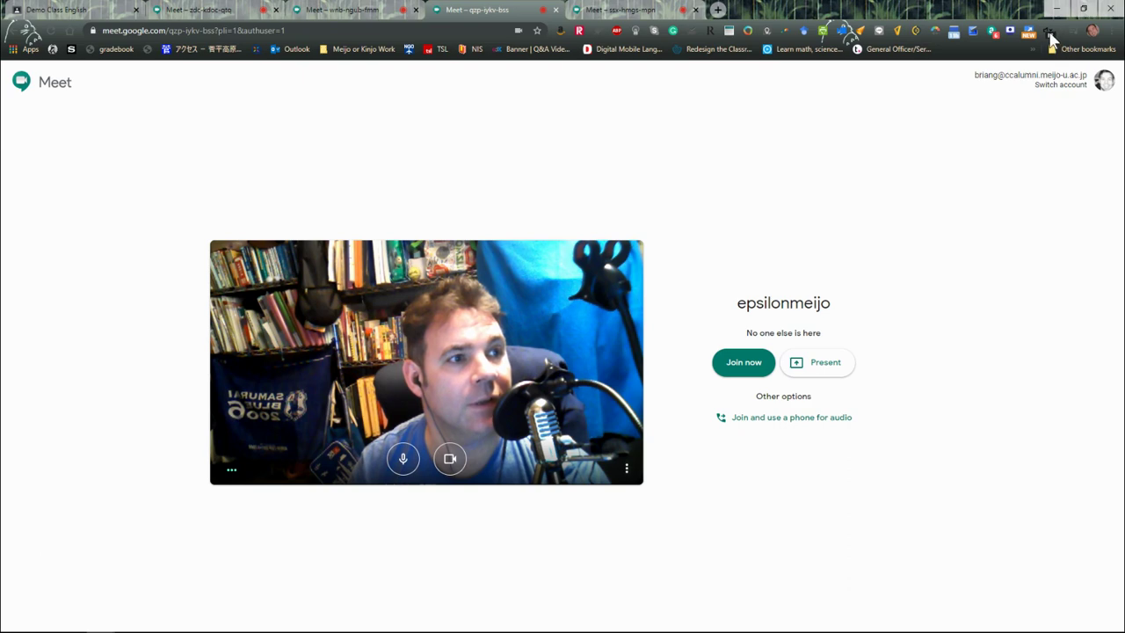
{"action": "left_click", "coordinate": [351, 12]}
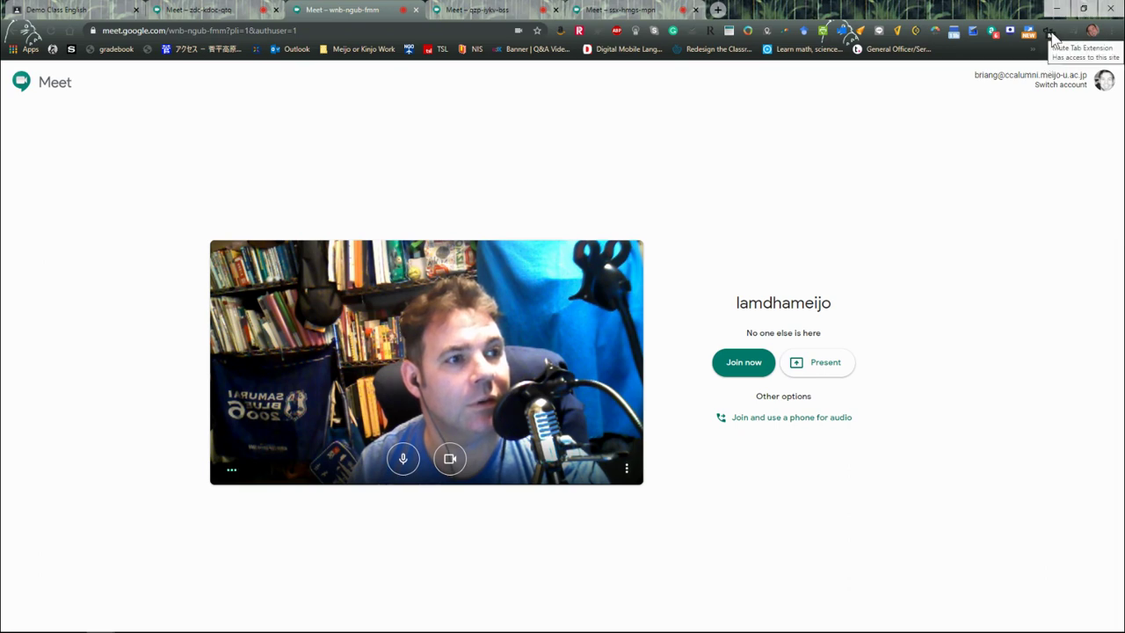
{"action": "left_click", "coordinate": [233, 13]}
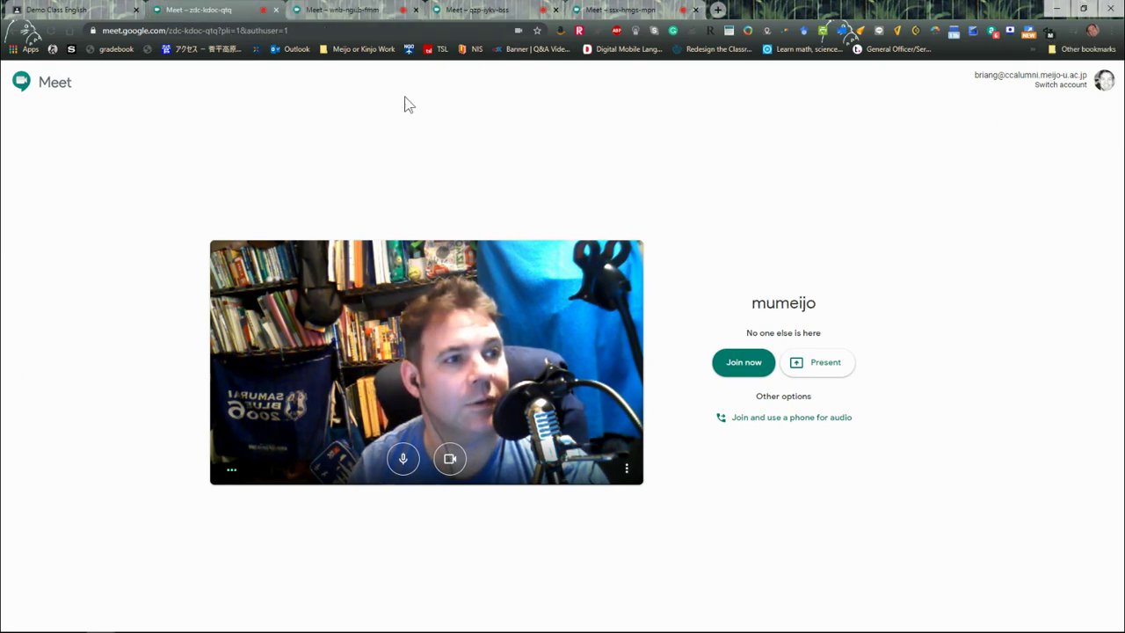
{"action": "left_click", "coordinate": [341, 12]}
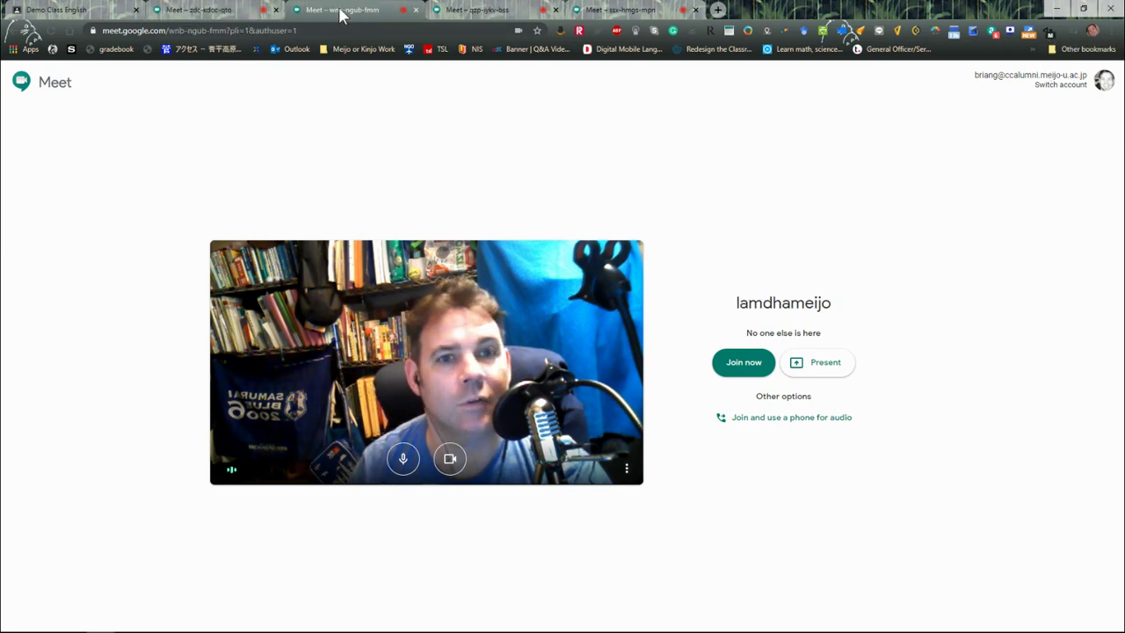
{"action": "left_click", "coordinate": [489, 12]}
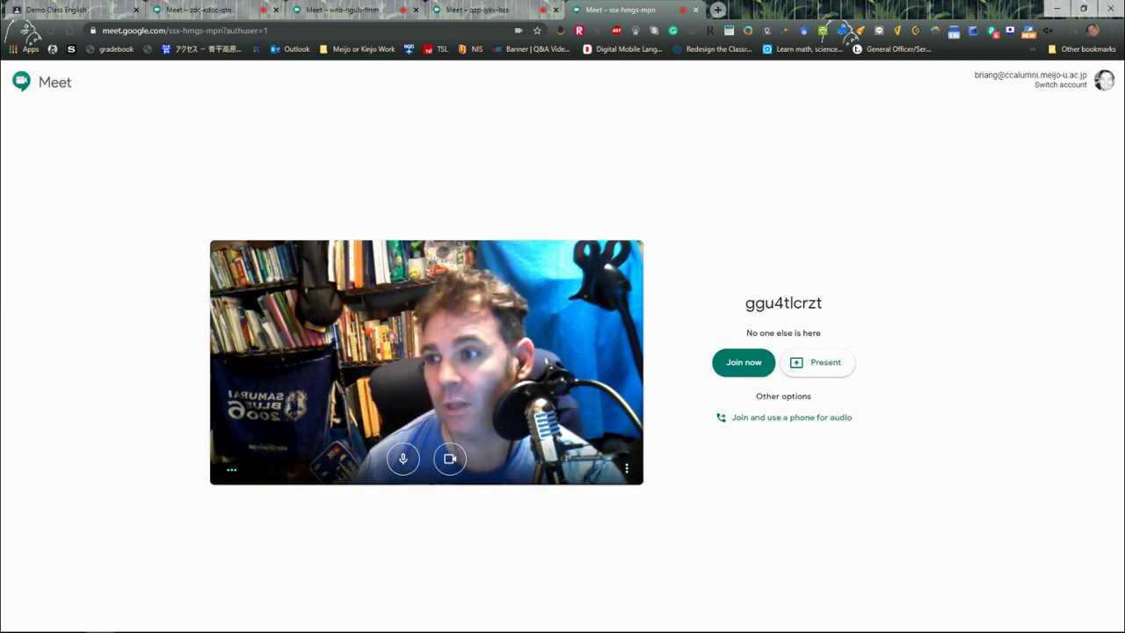
{"action": "left_click", "coordinate": [57, 9]}
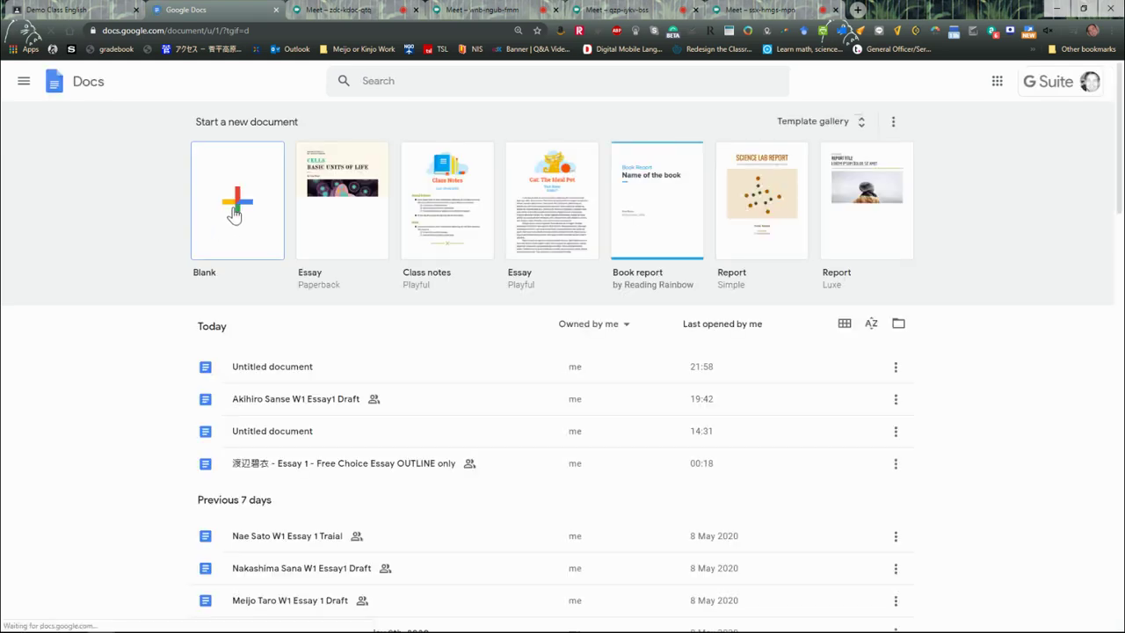
Open the latest Untitled document and delete both pasted Meet links, leaving the Room 1–5 list
{"action": "left_click", "coordinate": [278, 376]}
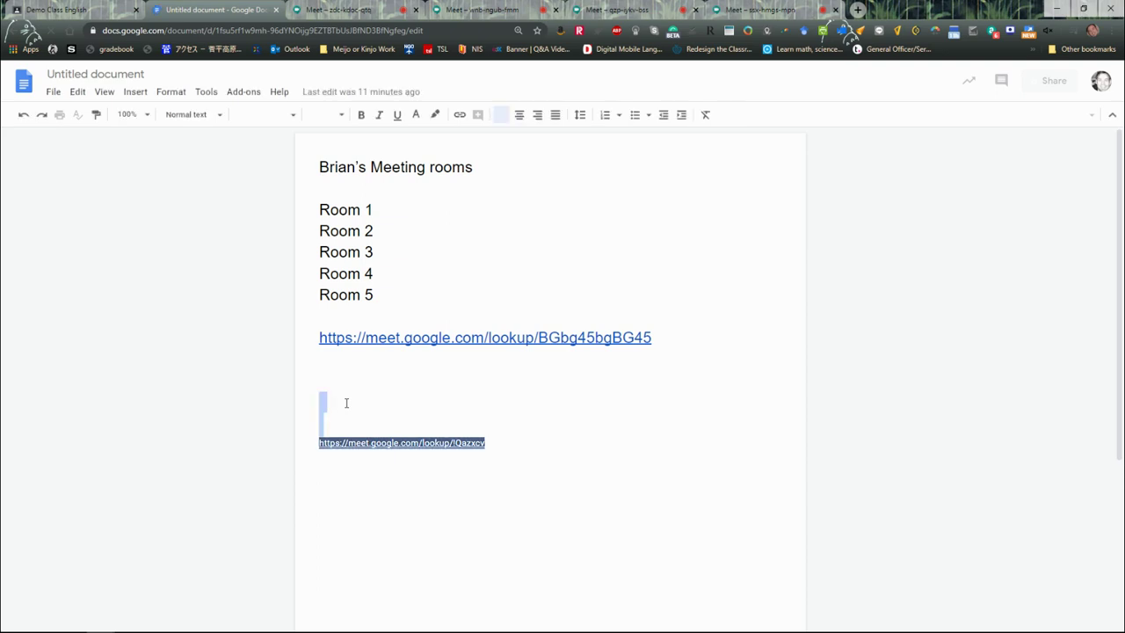
{"action": "left_click_drag", "start_coordinate": [343, 409], "coordinate": [552, 467]}
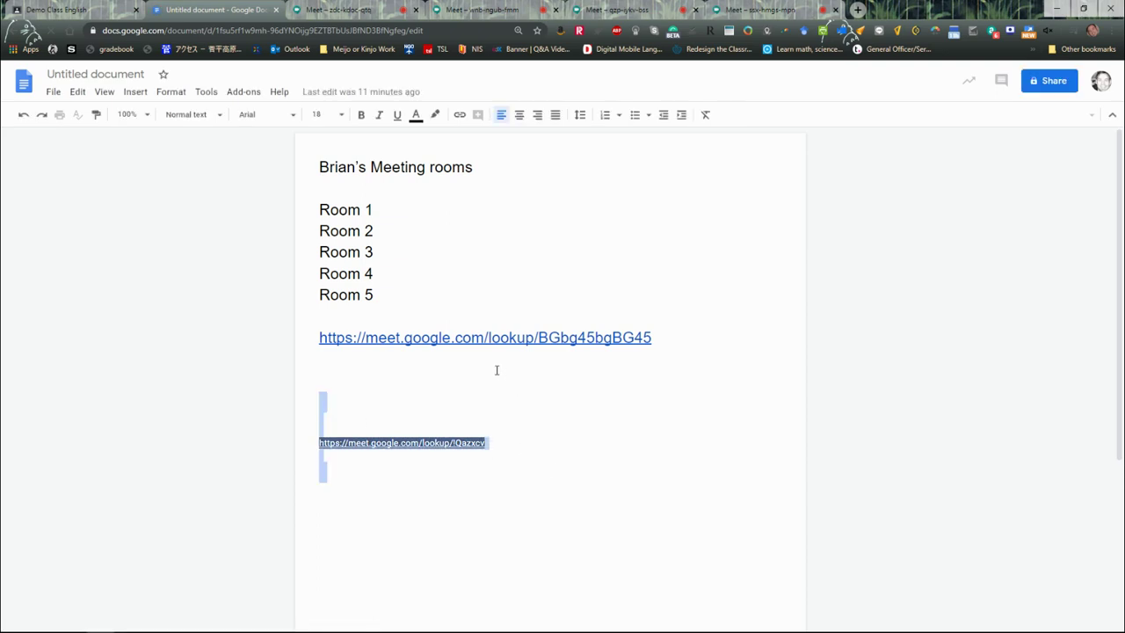
{"action": "key", "text": "BackSpace"}
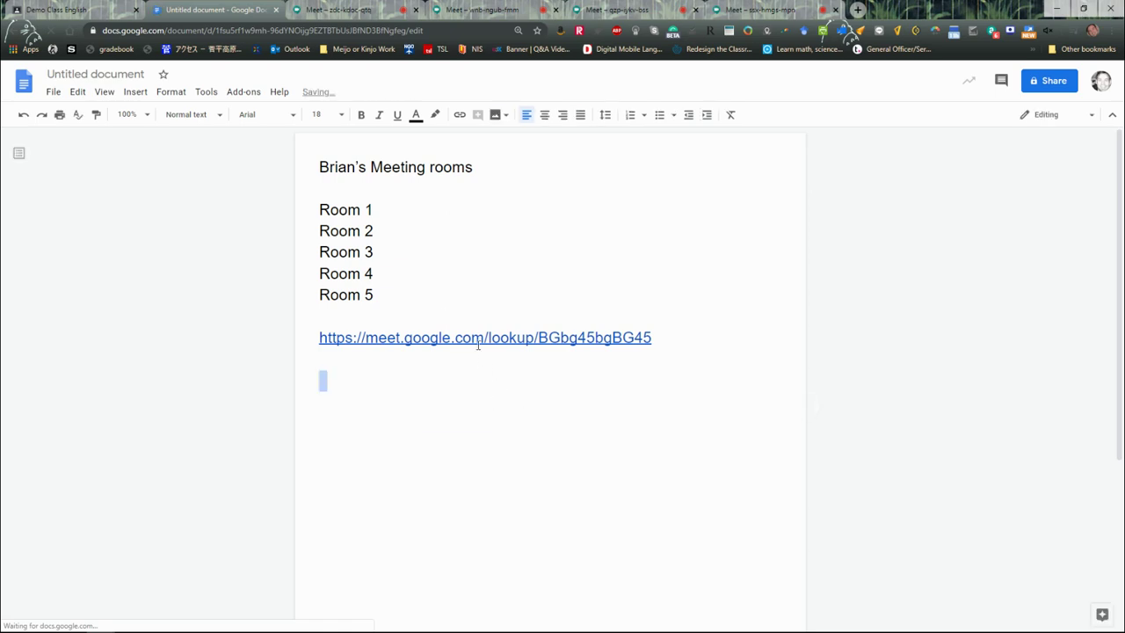
{"action": "left_click_drag", "start_coordinate": [655, 339], "coordinate": [312, 332]}
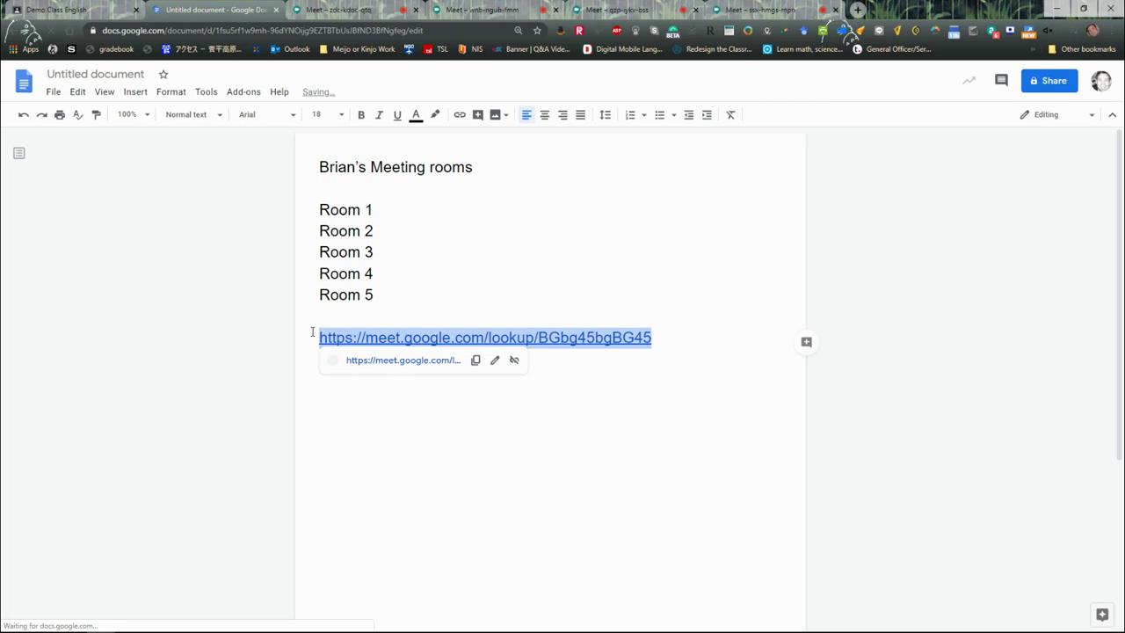
{"action": "key", "text": "BackSpace"}
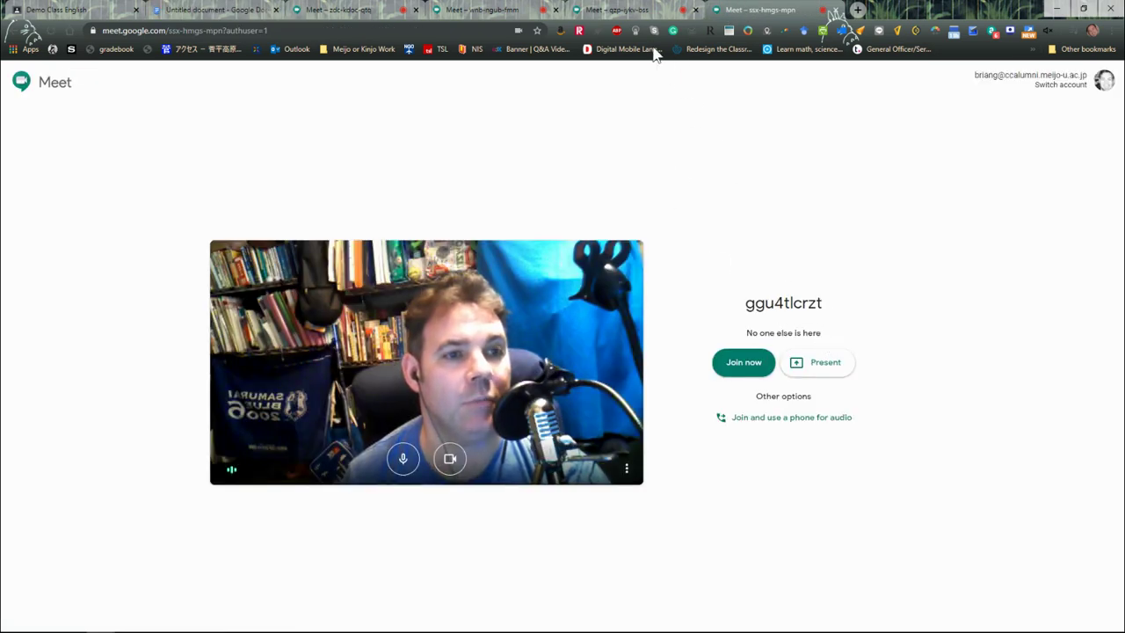
Check the epsilonmeijo room's audio and video settings, then copy its web address
{"action": "left_click", "coordinate": [615, 11]}
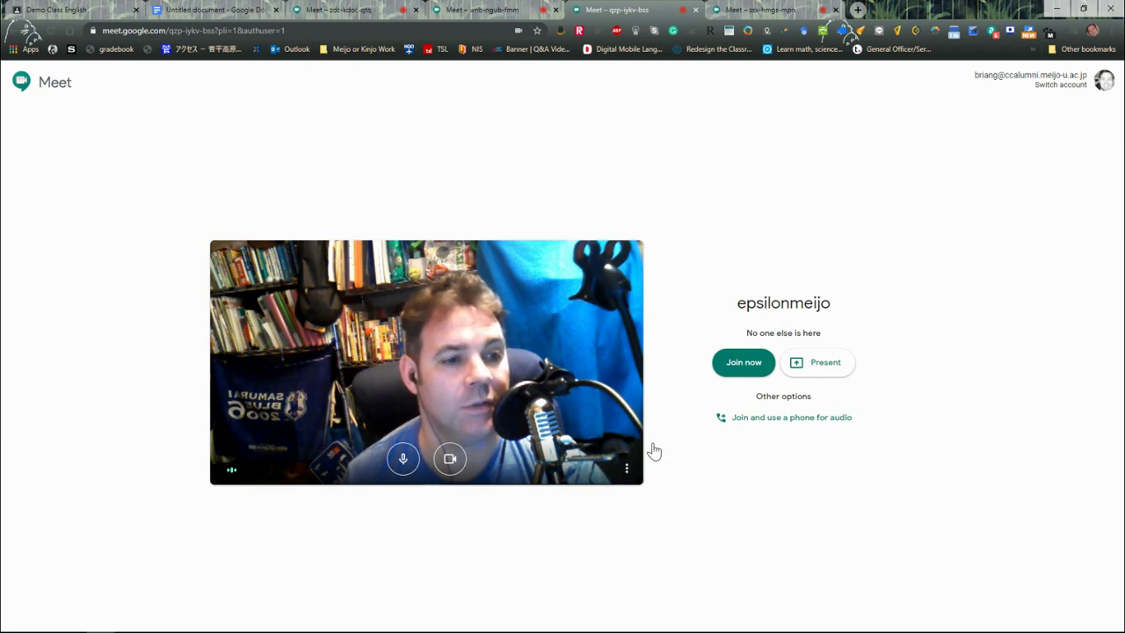
{"action": "left_click", "coordinate": [628, 470]}
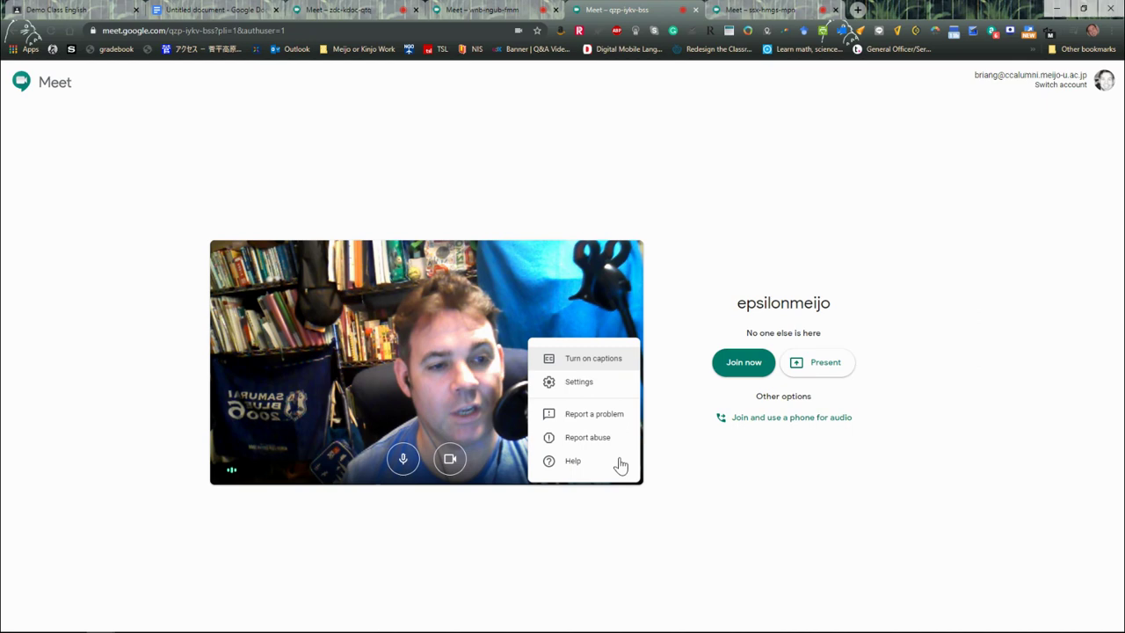
{"action": "left_click", "coordinate": [590, 389]}
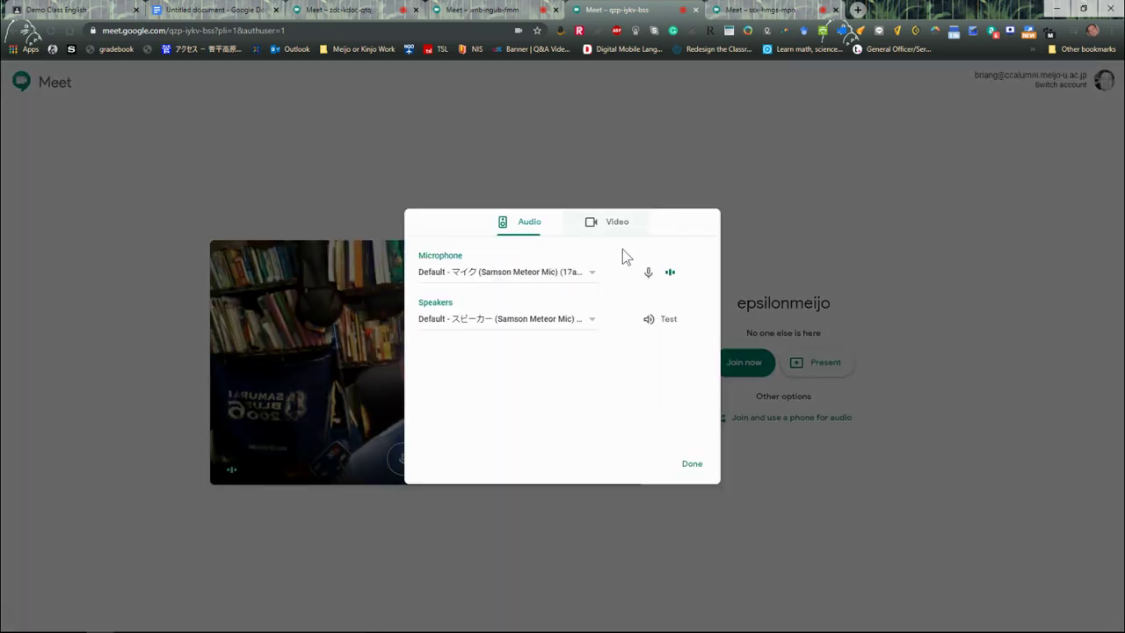
{"action": "left_click", "coordinate": [693, 463]}
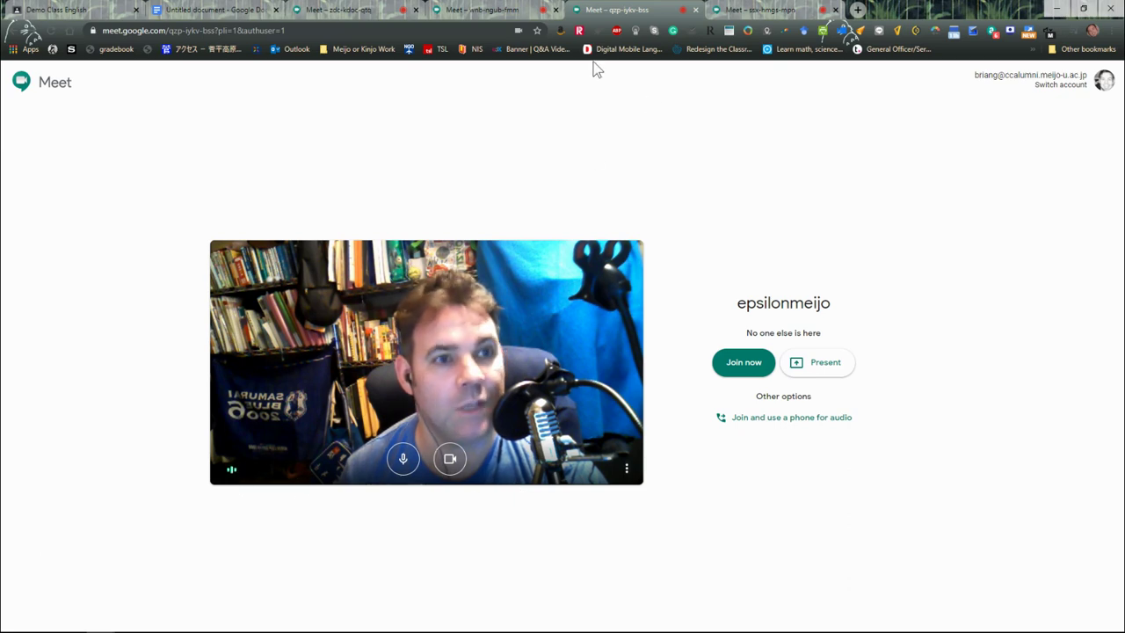
{"action": "left_click", "coordinate": [290, 33]}
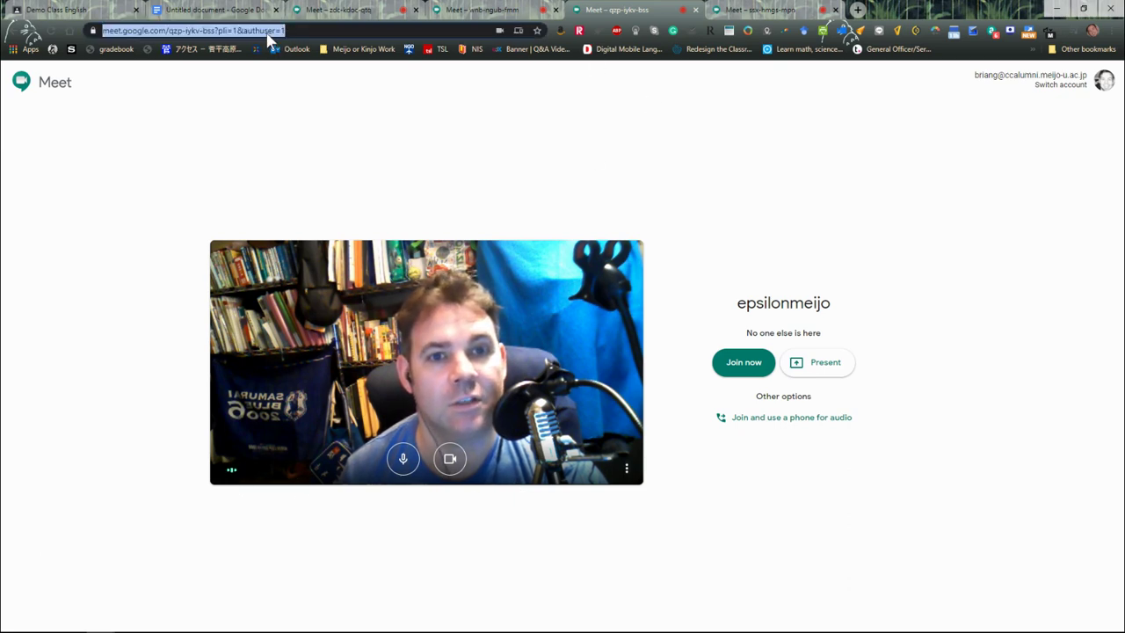
{"action": "right_click", "coordinate": [269, 36]}
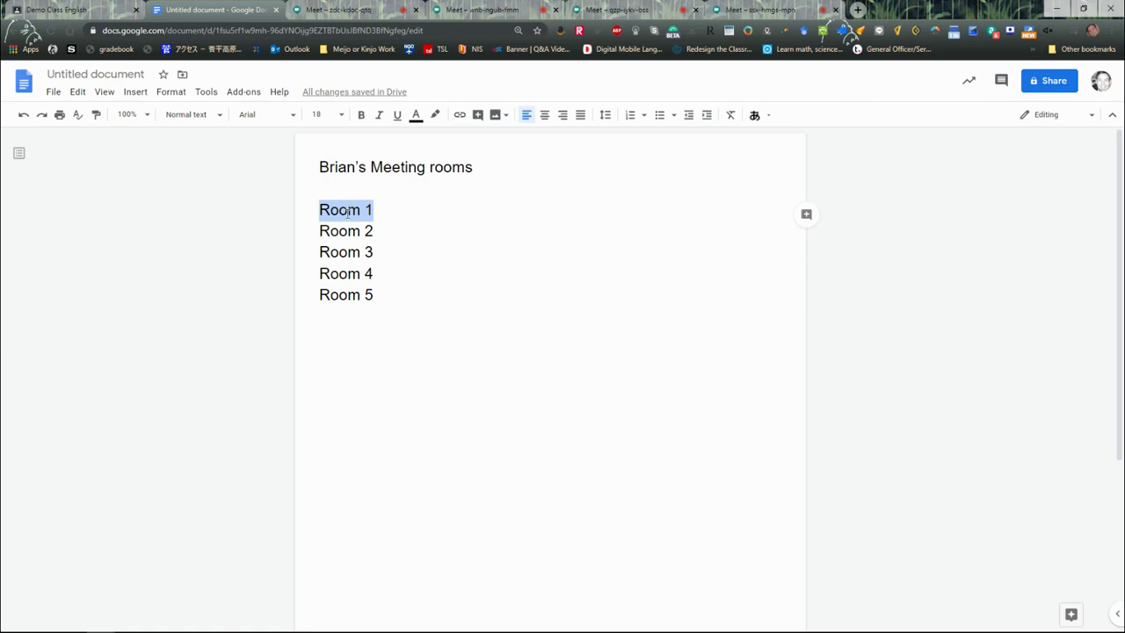
Hyperlink Room 1 in the document to the copied epsilonmeijo Meet address
{"action": "right_click", "coordinate": [348, 213]}
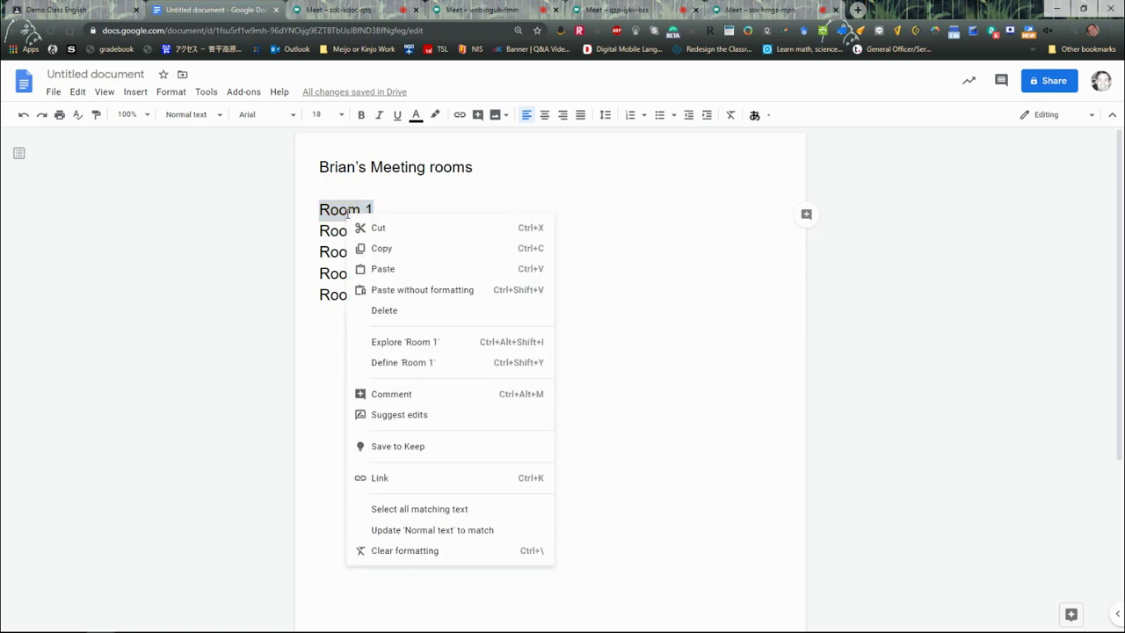
{"action": "left_click", "coordinate": [408, 481]}
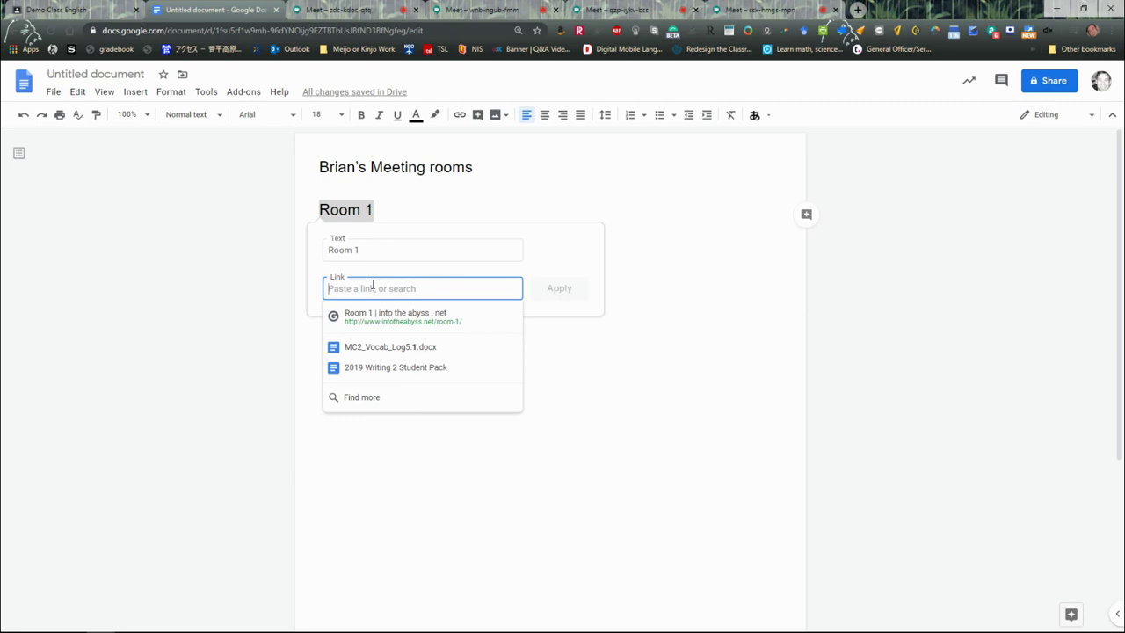
{"action": "key", "text": "ctrl+v"}
{"action": "left_click", "coordinate": [554, 293]}
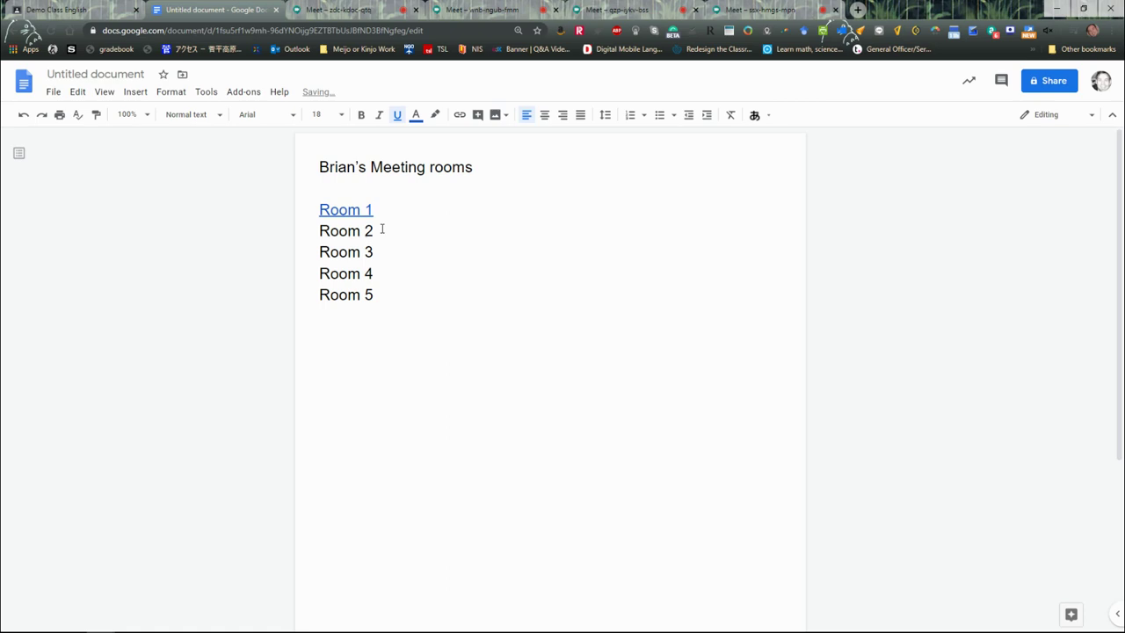
{"action": "left_click_drag", "start_coordinate": [382, 230], "coordinate": [318, 231]}
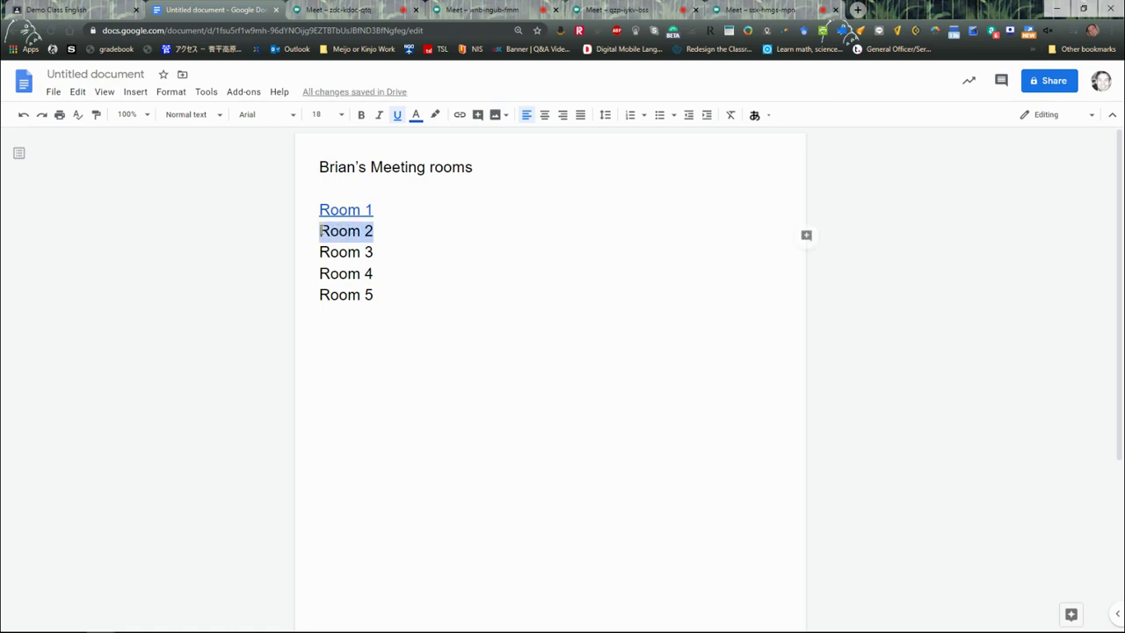
Copy the lamdhameijo Meet room's web address from the address bar
{"action": "left_click", "coordinate": [629, 17]}
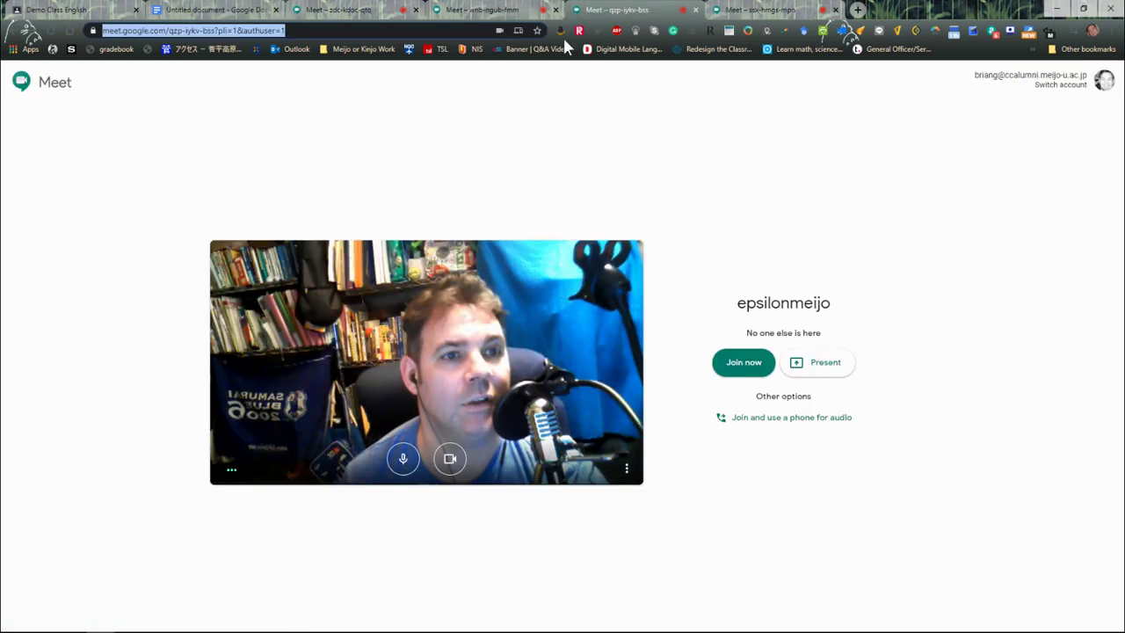
{"action": "left_click", "coordinate": [499, 14]}
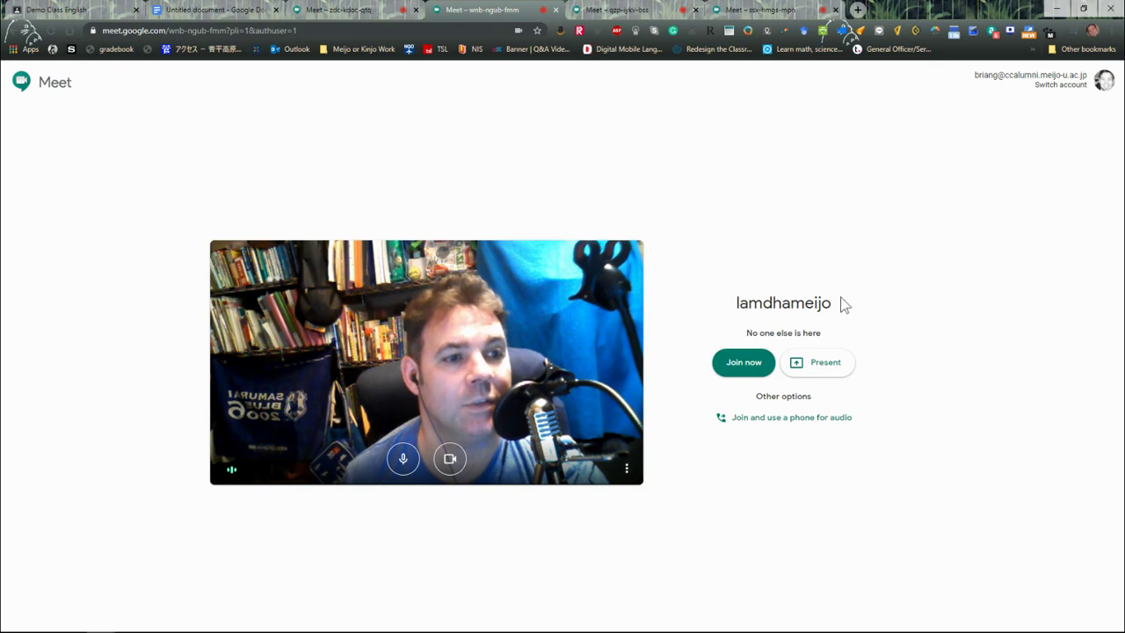
{"action": "left_click", "coordinate": [240, 31]}
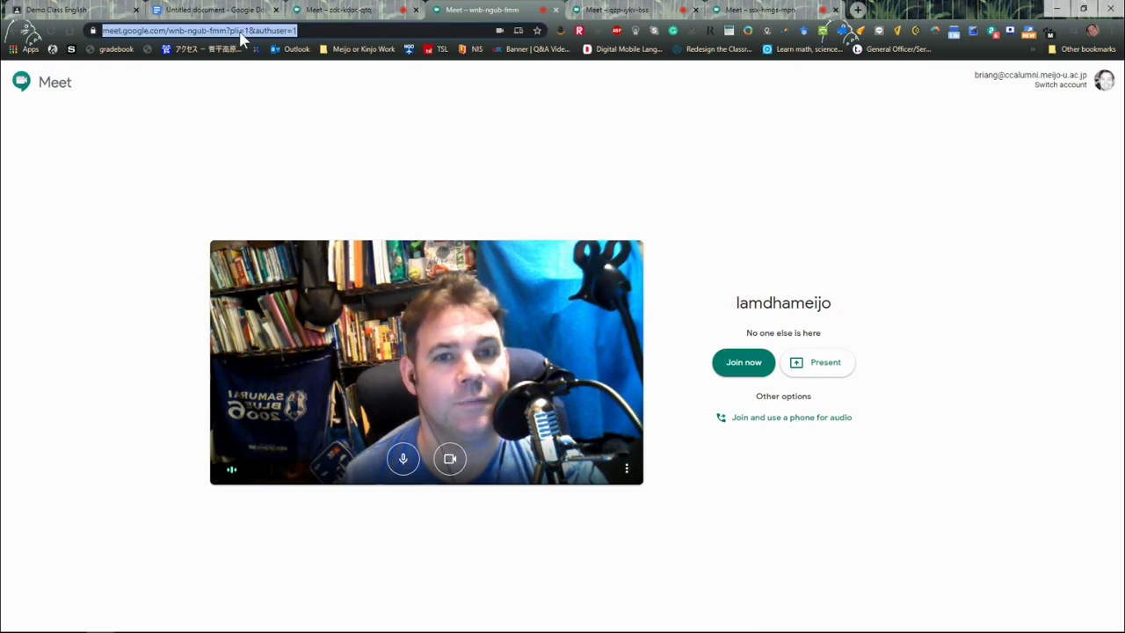
{"action": "right_click", "coordinate": [240, 33]}
{"action": "left_click", "coordinate": [277, 92]}
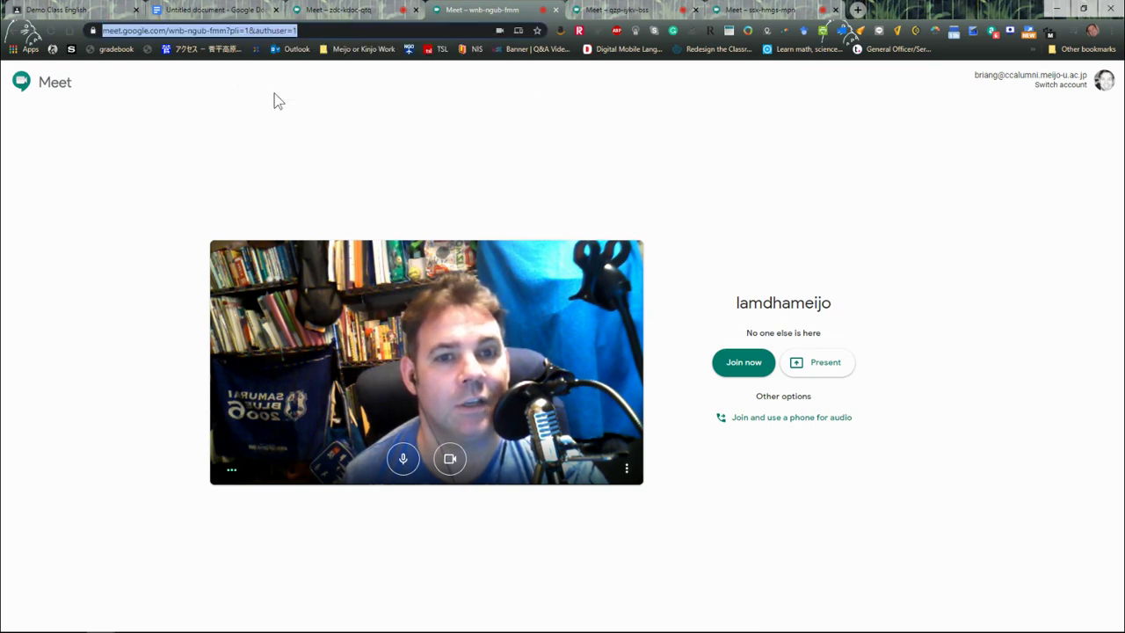
Link Room 2 in the document to the lamdhameijo room address
{"action": "left_click", "coordinate": [255, 11]}
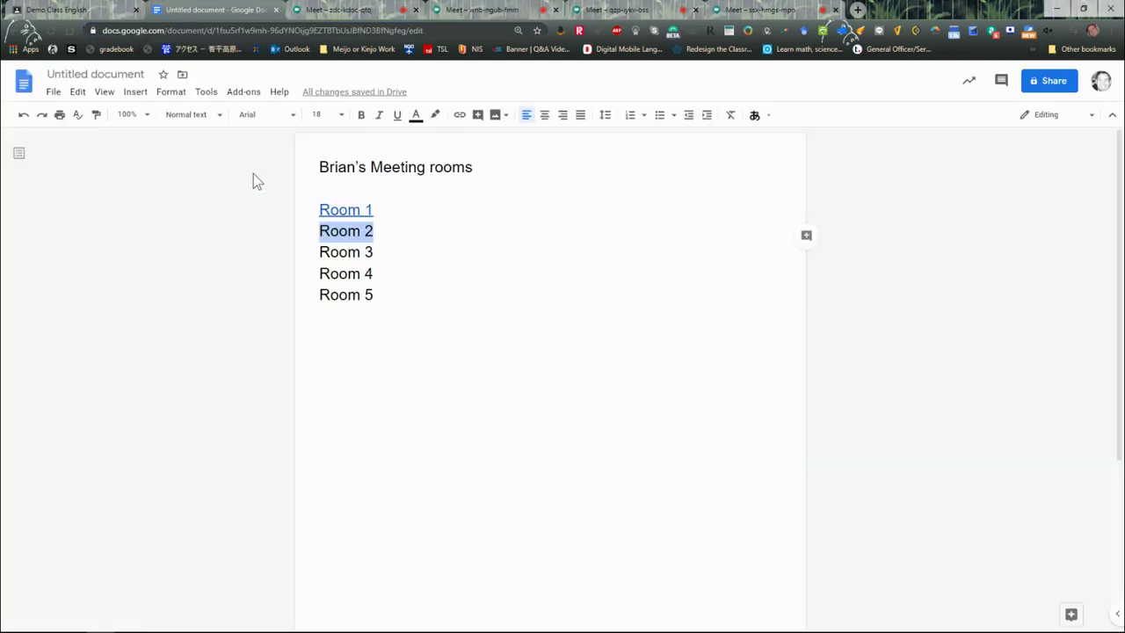
{"action": "left_click_drag", "start_coordinate": [378, 232], "coordinate": [321, 232]}
{"action": "right_click", "coordinate": [343, 231]}
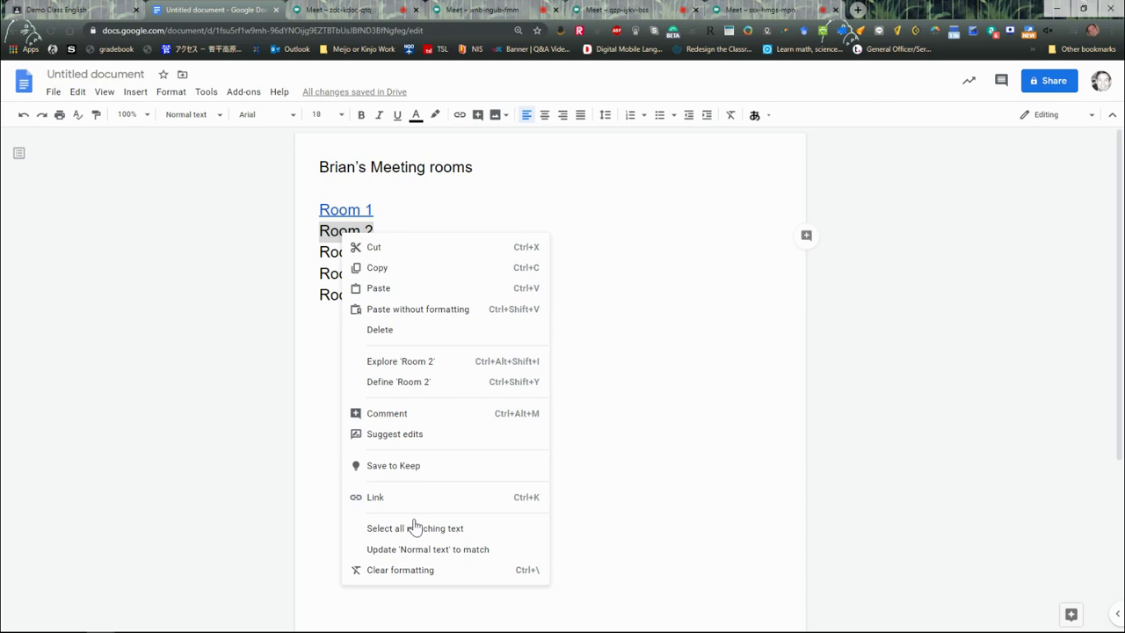
{"action": "left_click", "coordinate": [376, 498]}
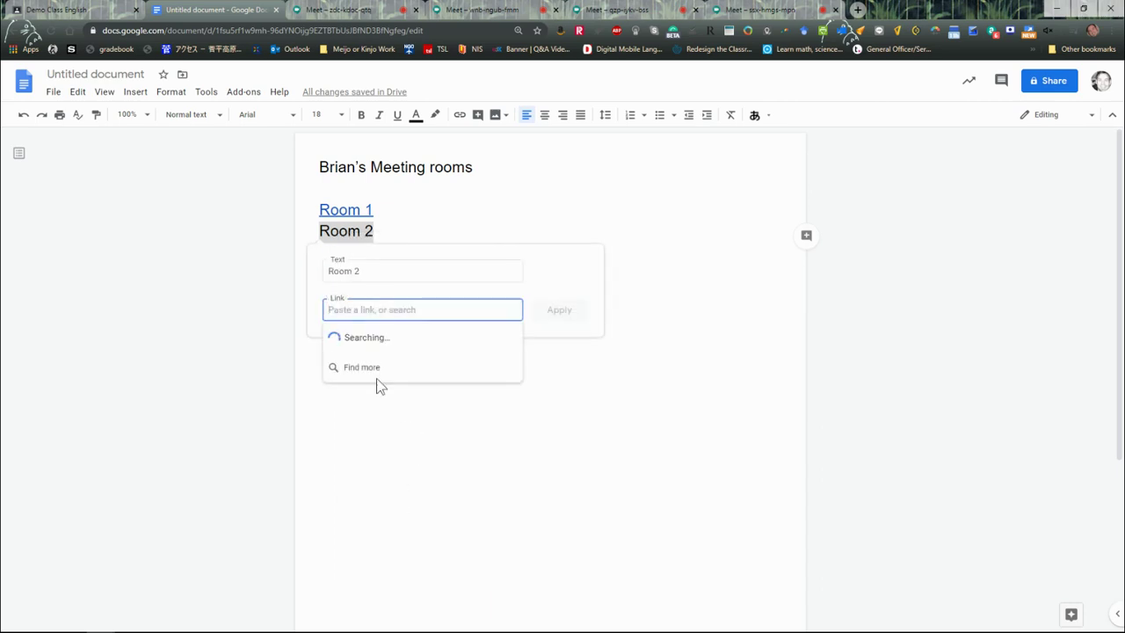
{"action": "key", "text": "ctrl+v"}
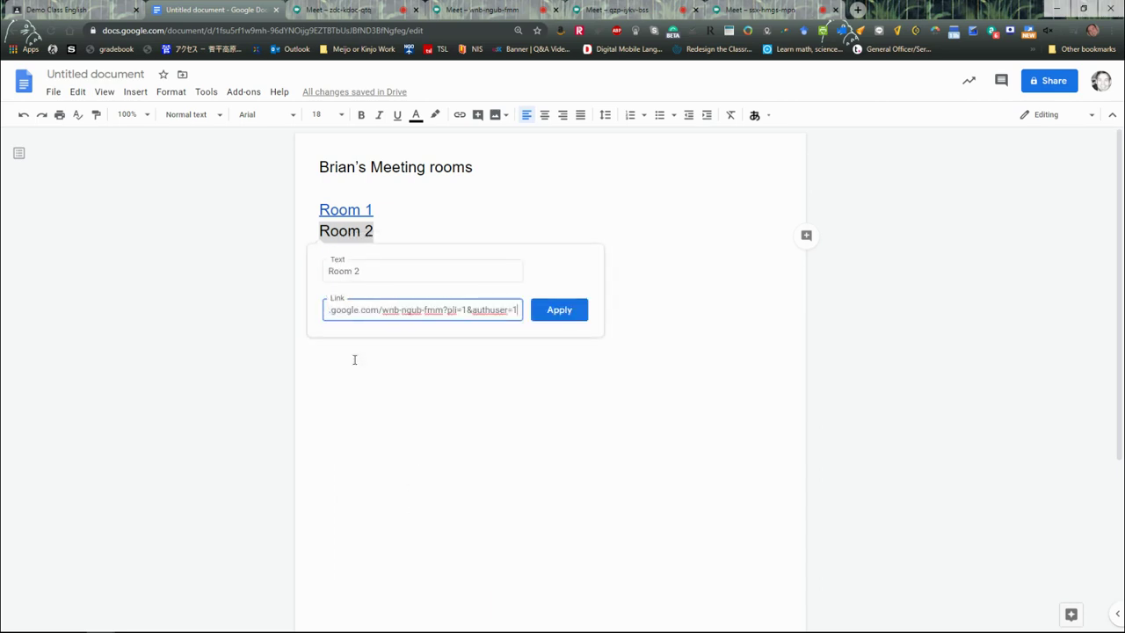
{"action": "left_click", "coordinate": [554, 317]}
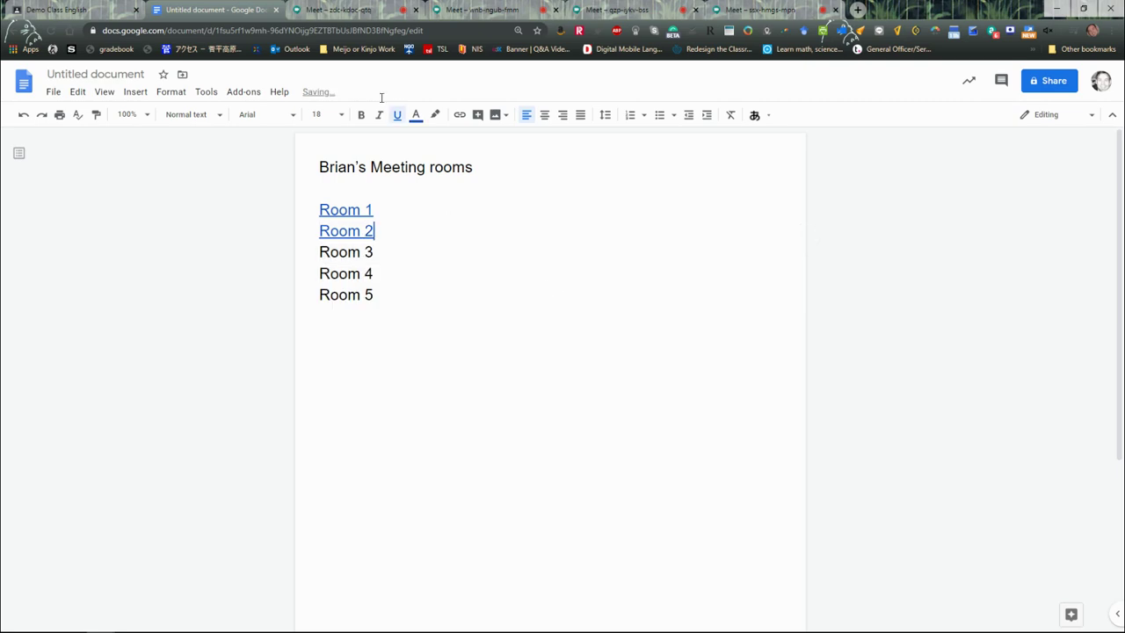
{"action": "left_click", "coordinate": [331, 10]}
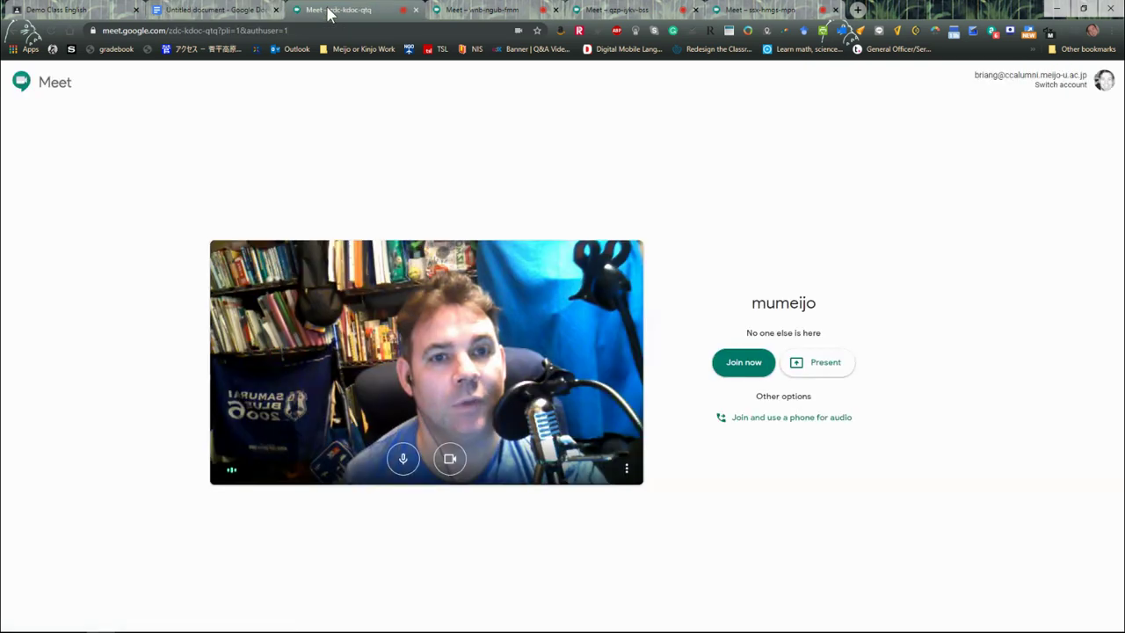
Copy the mumeijo room's address and link Room 3 in the document to it
{"action": "left_click", "coordinate": [223, 30]}
{"action": "right_click", "coordinate": [222, 32]}
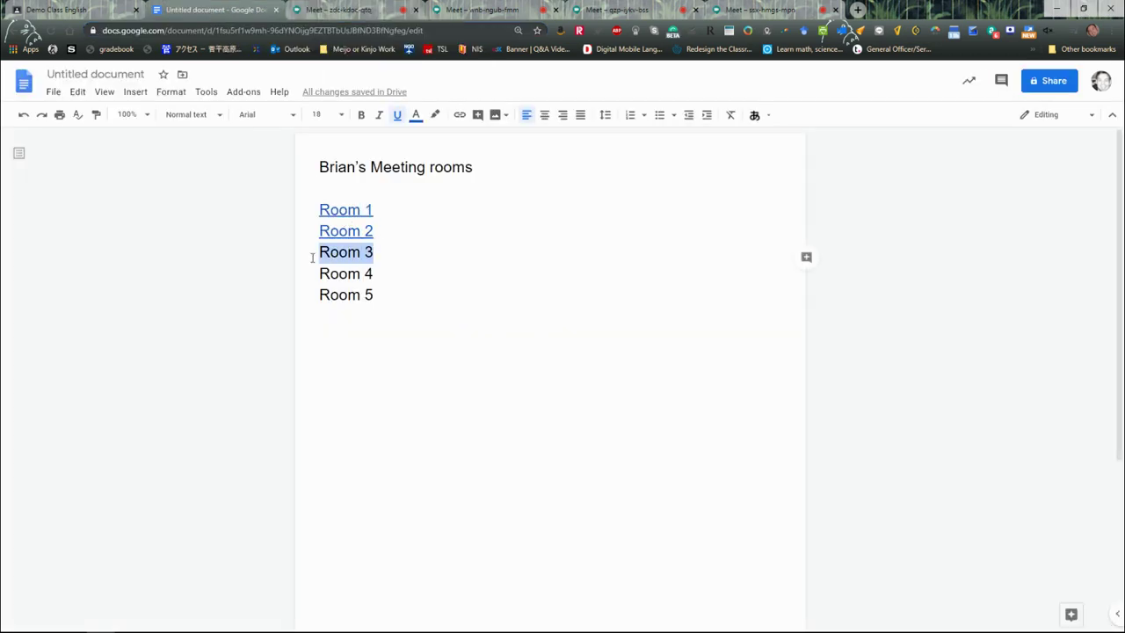
{"action": "right_click", "coordinate": [336, 252]}
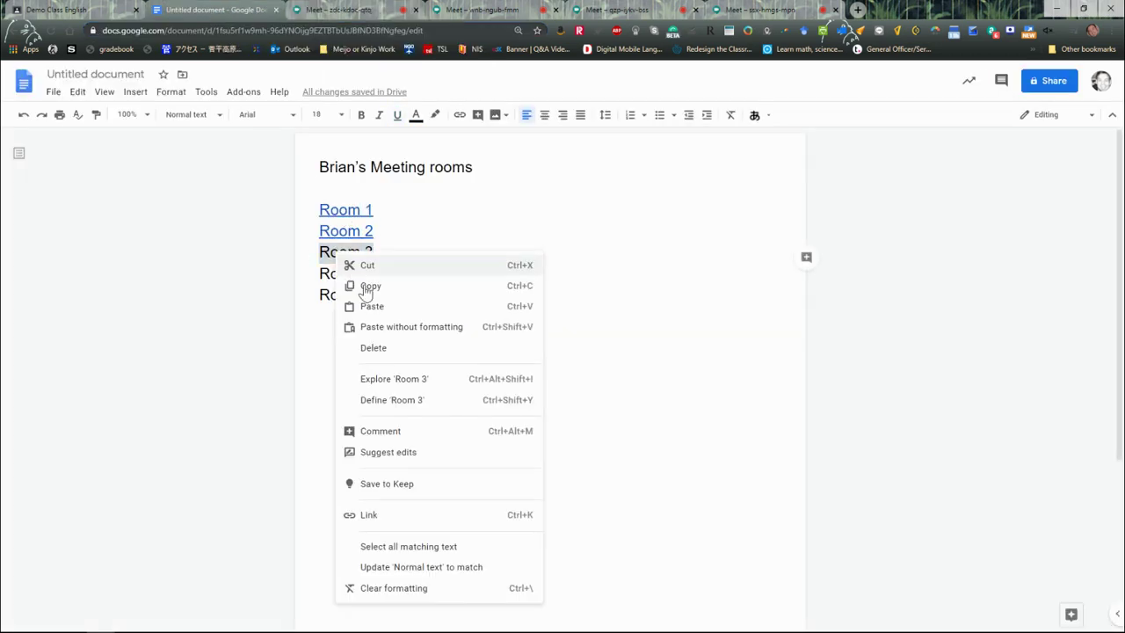
{"action": "left_click", "coordinate": [375, 518]}
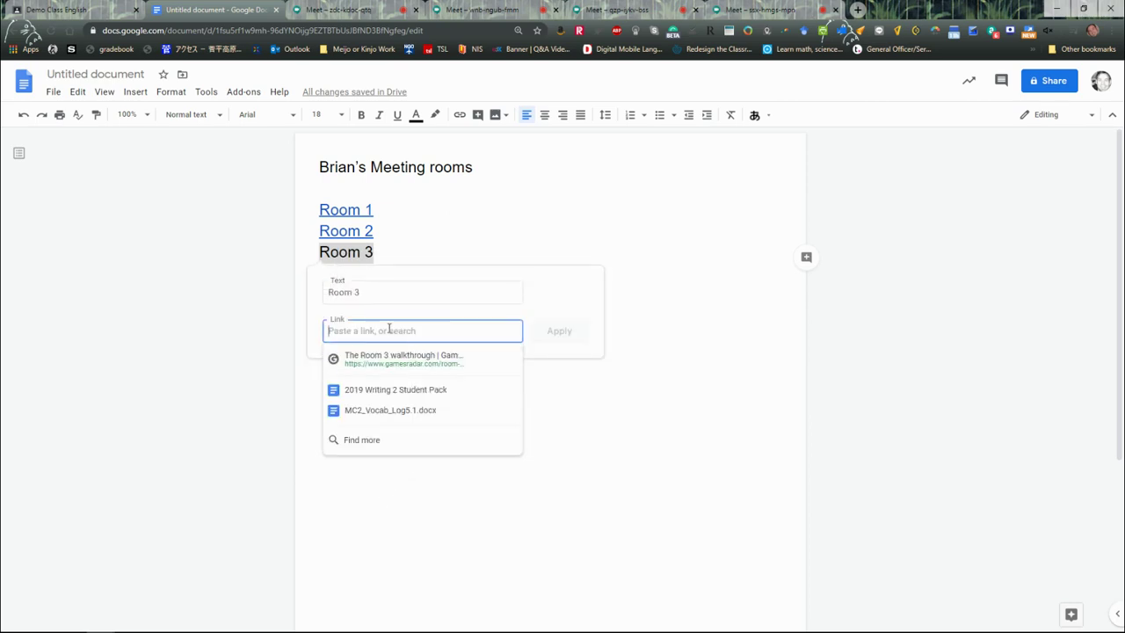
{"action": "key", "text": "ctrl+v"}
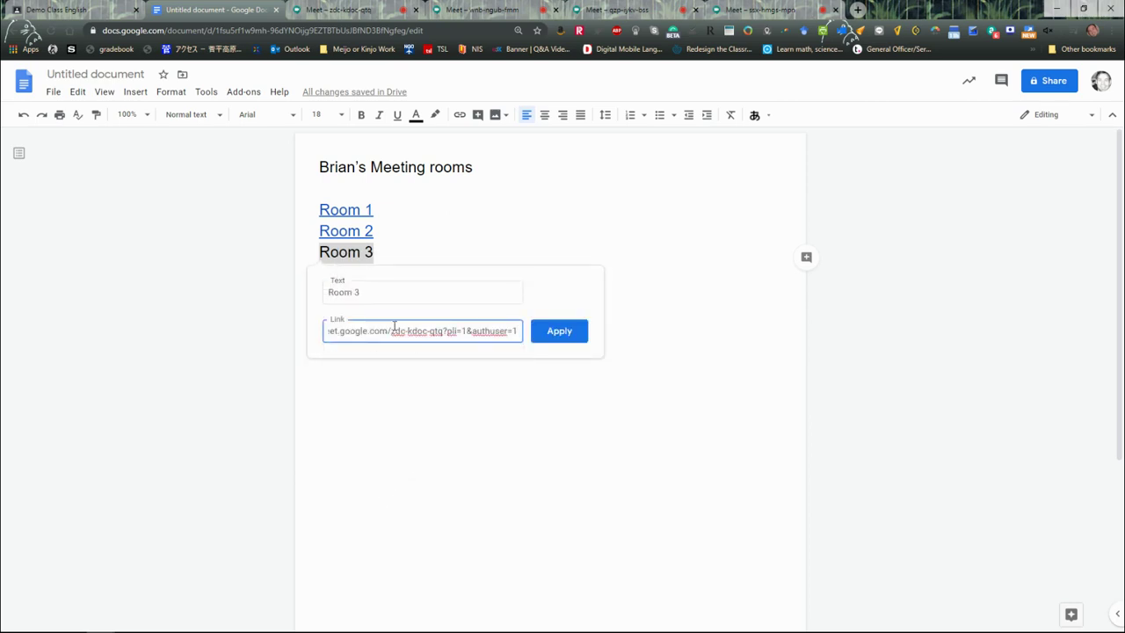
{"action": "left_click", "coordinate": [555, 333]}
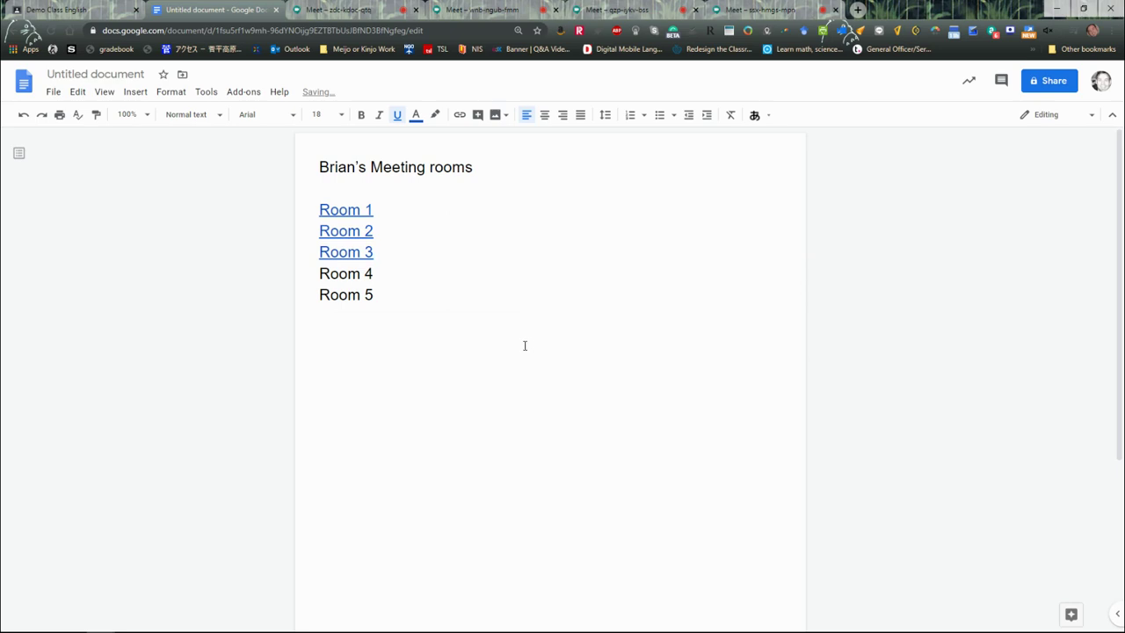
{"action": "left_click", "coordinate": [525, 345]}
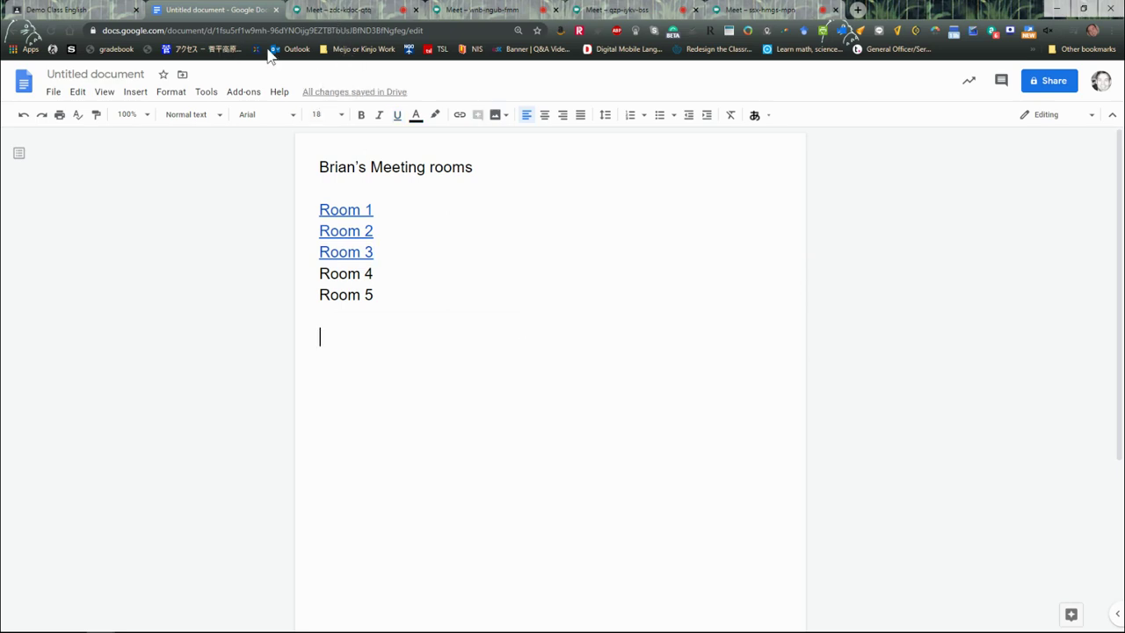
Title the document 'Brian's Meeting rooms' and go back to the Demo Class stream
{"action": "double_click", "coordinate": [546, 280]}
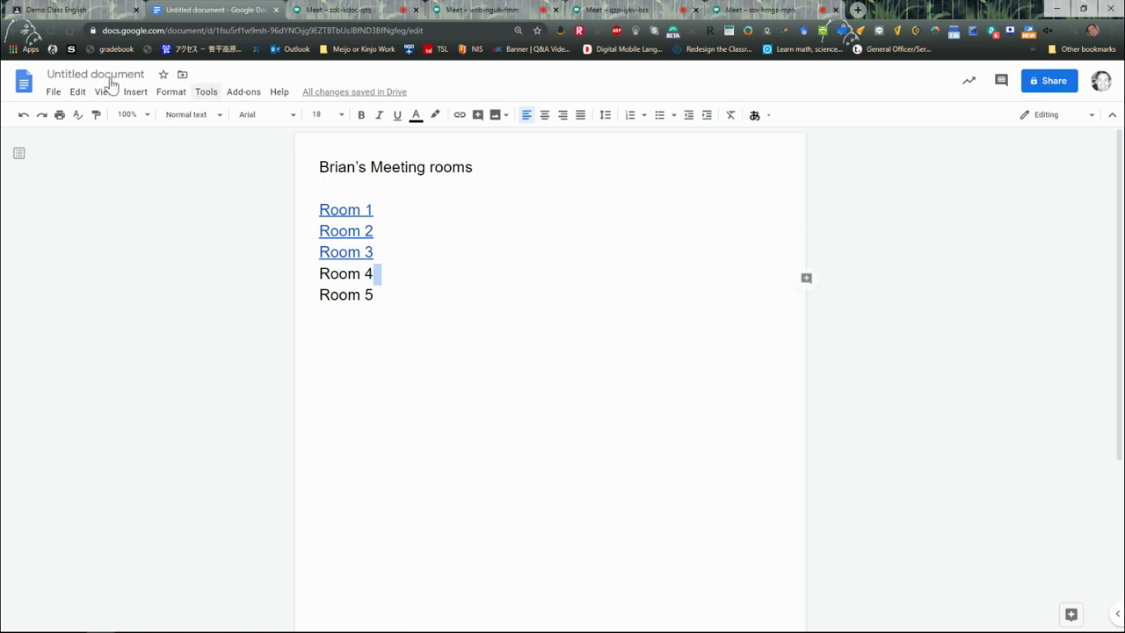
{"action": "left_click", "coordinate": [106, 77]}
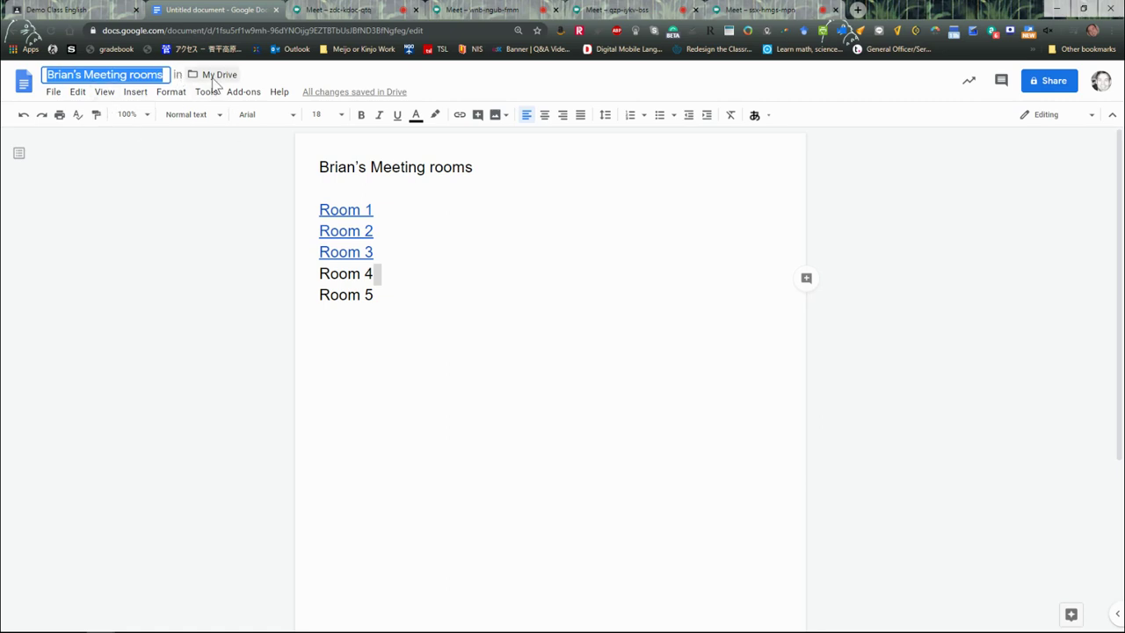
{"action": "left_click", "coordinate": [51, 9]}
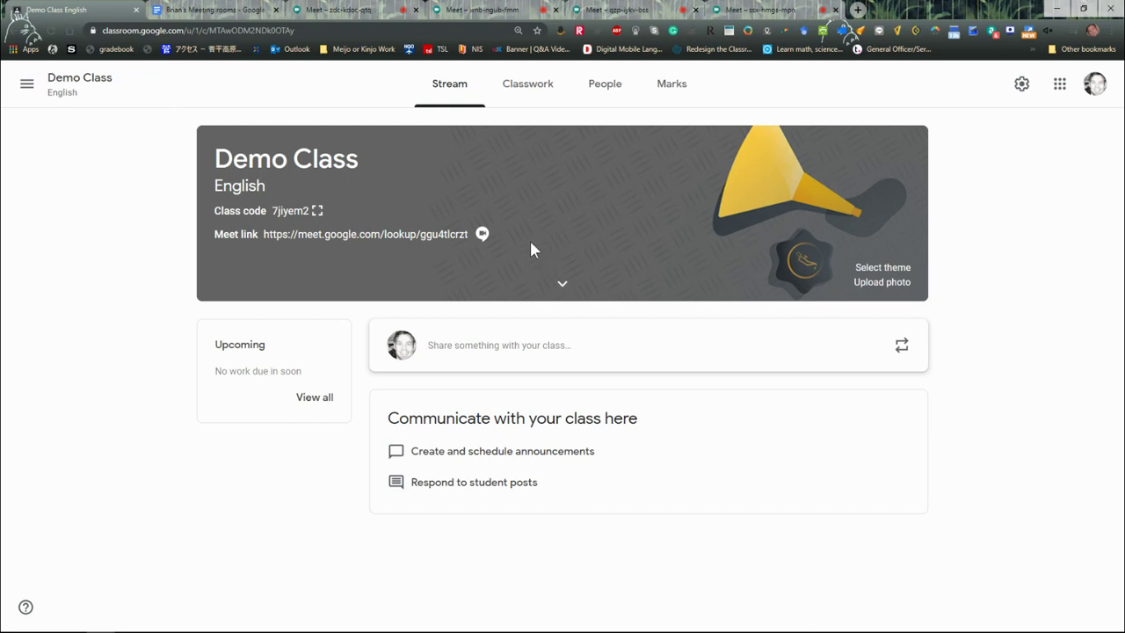
Draft a class announcement reading 'Breakout rooms are here'
{"action": "left_click", "coordinate": [527, 349]}
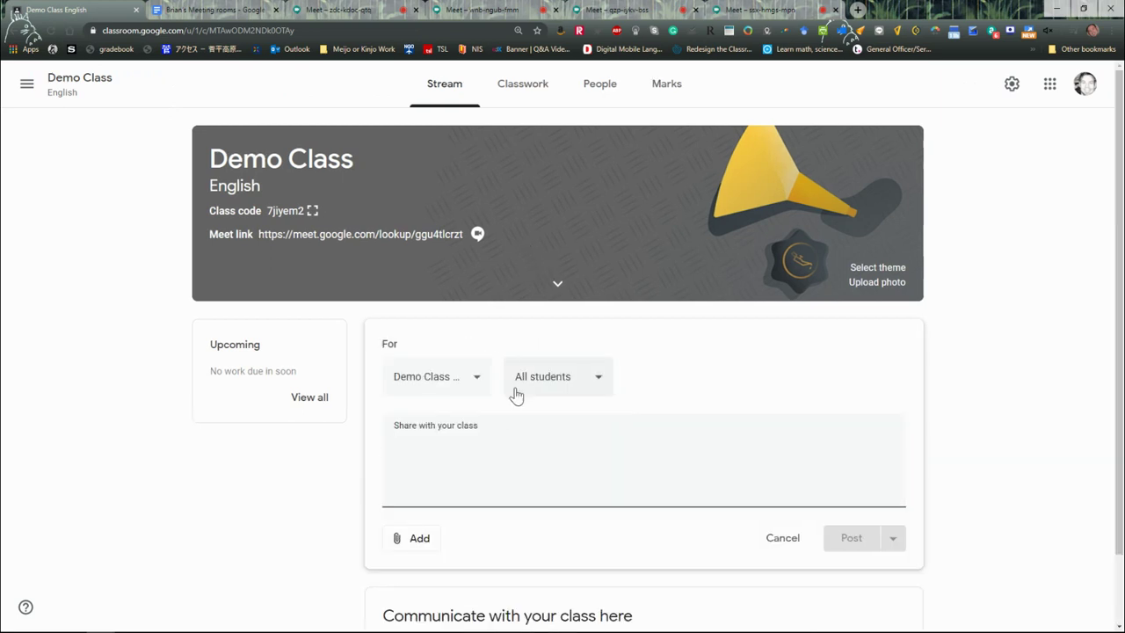
{"action": "type", "text": "Breakou"}
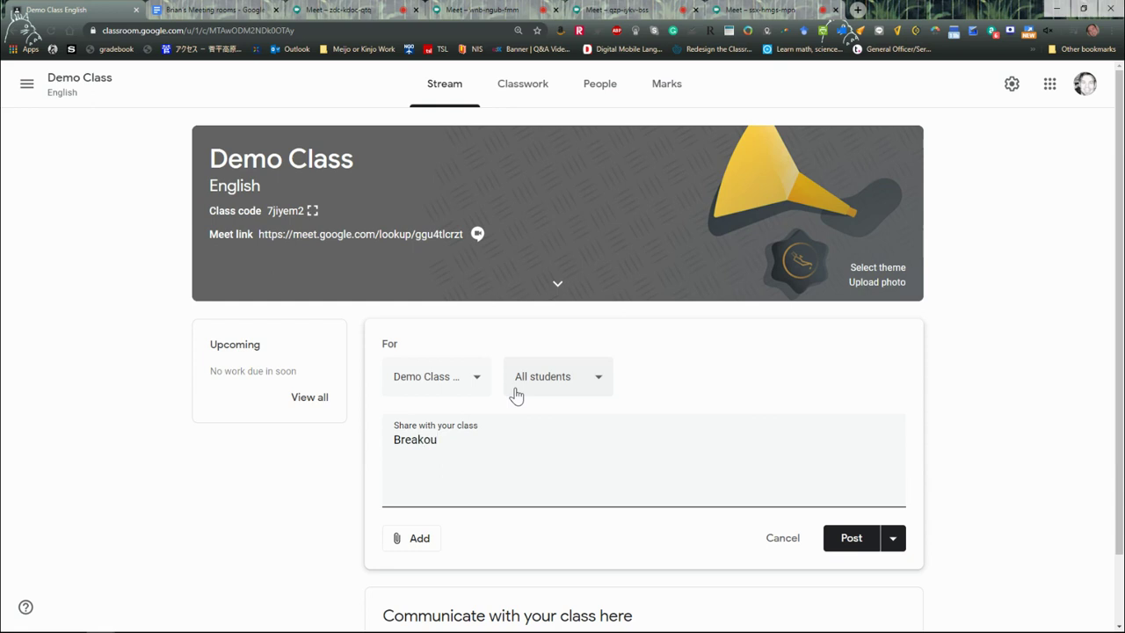
{"action": "type", "text": "t rooms are here"}
{"action": "left_click", "coordinate": [411, 538]}
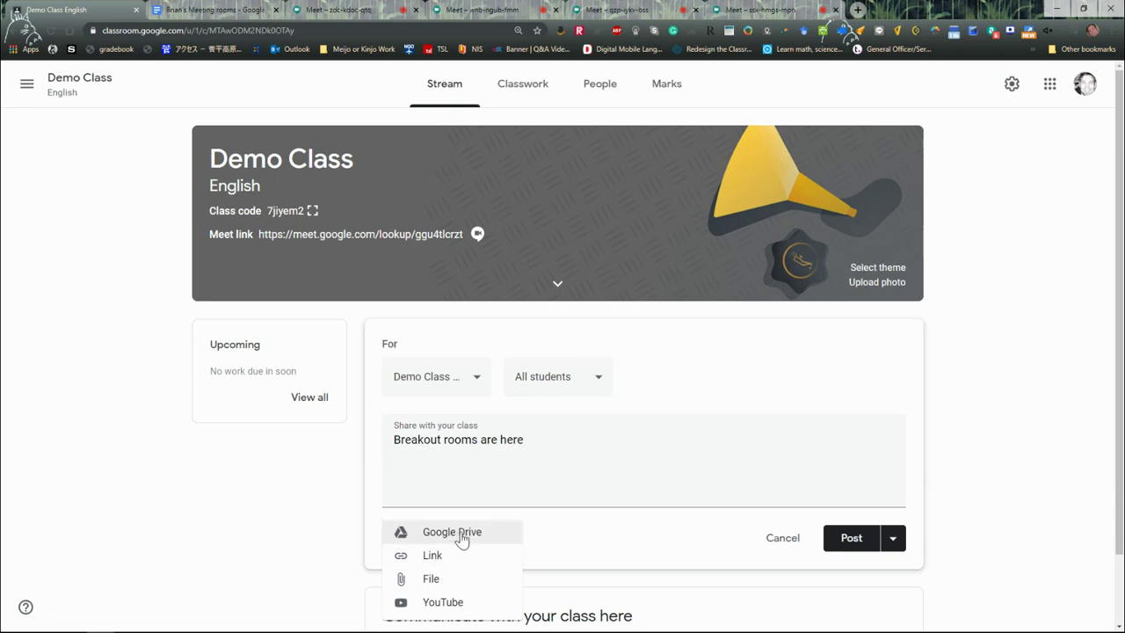
Attach the 'Brian's Meeting rooms' doc from Google Drive to the announcement
{"action": "left_click", "coordinate": [462, 537]}
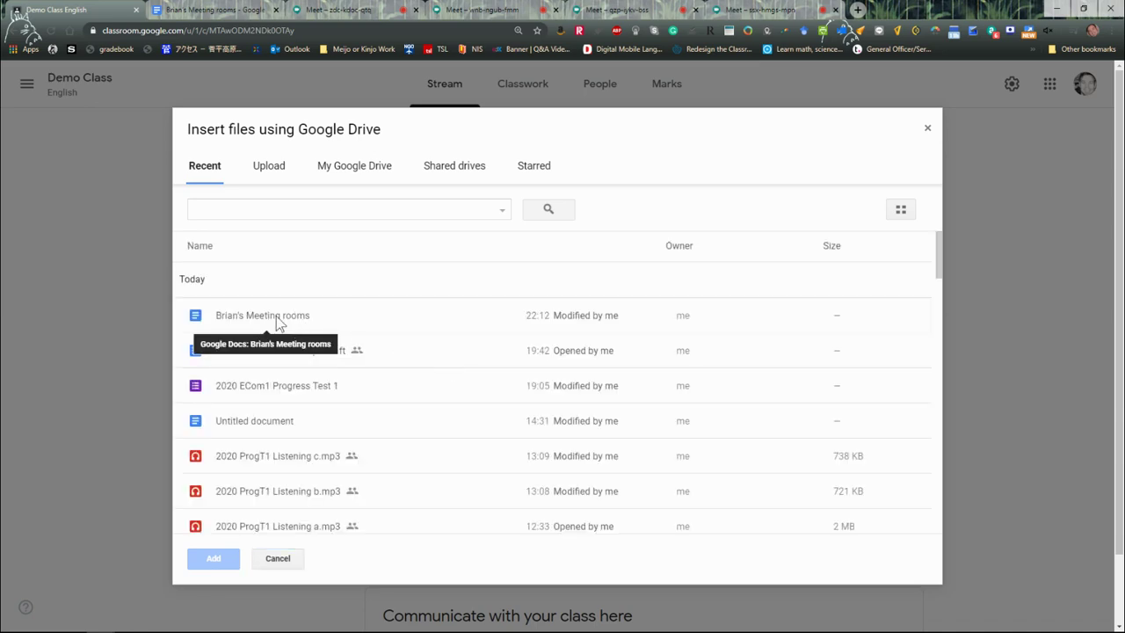
{"action": "left_click", "coordinate": [291, 327]}
{"action": "left_click", "coordinate": [215, 563]}
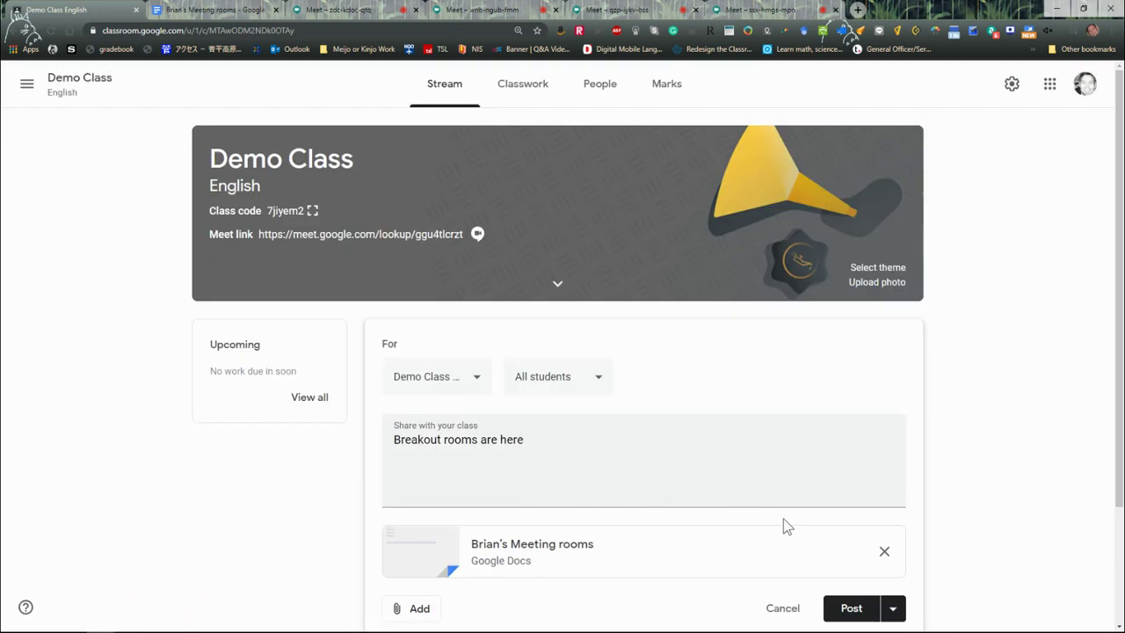
Post the announcement and test the shared doc's Room 1 Meet link
{"action": "left_click", "coordinate": [858, 610]}
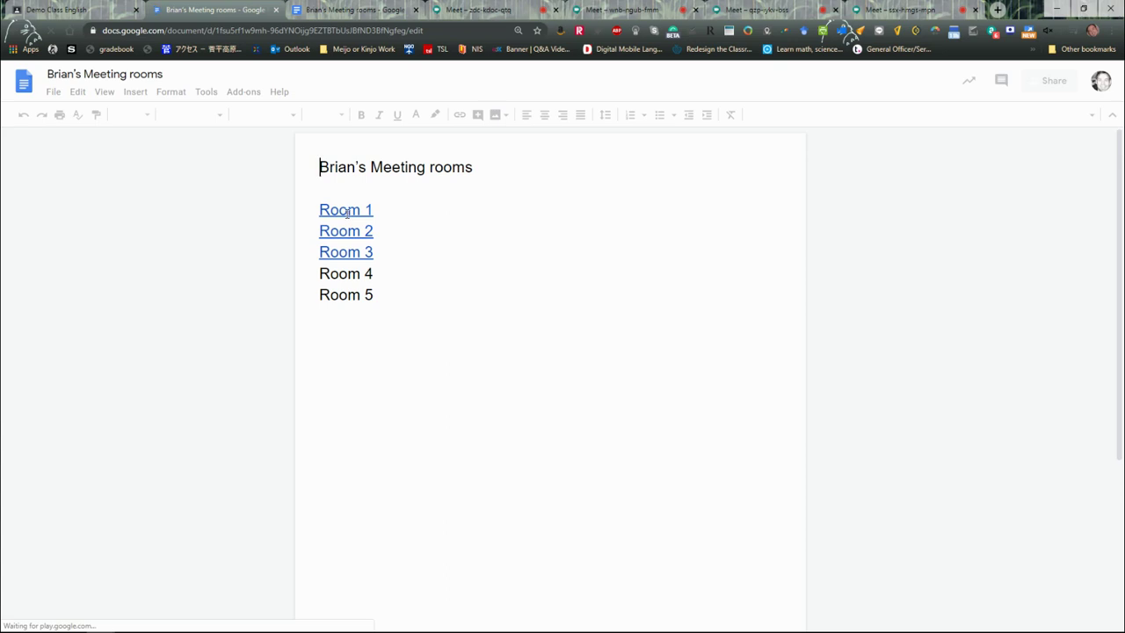
{"action": "left_click", "coordinate": [344, 210]}
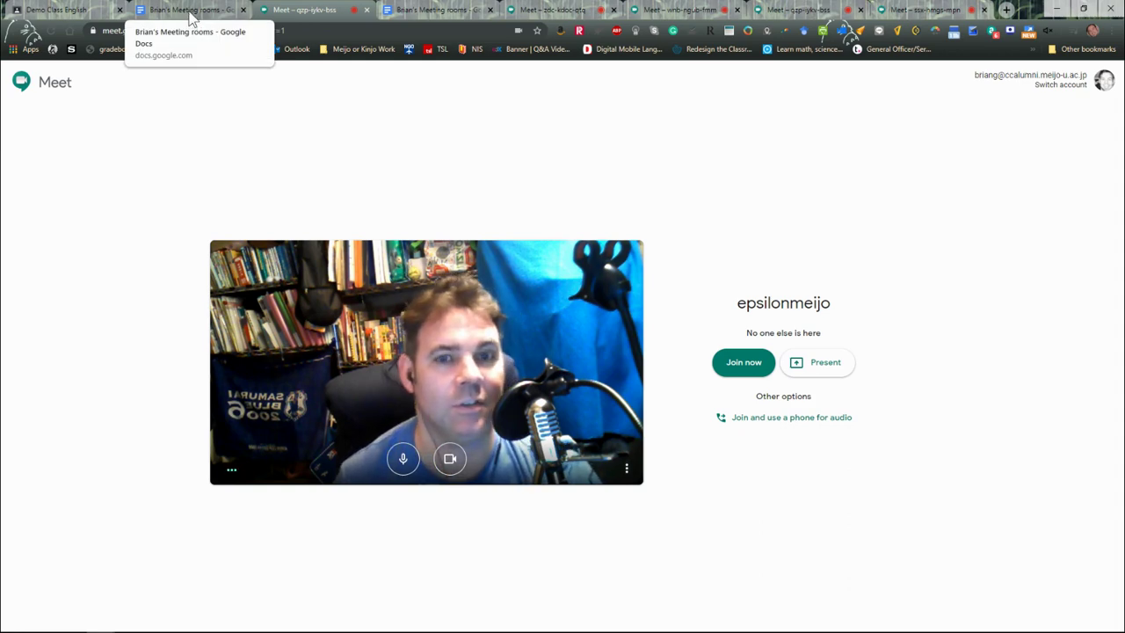
{"action": "left_click", "coordinate": [188, 15]}
View the posted 'Breakout rooms are here' announcement in the Demo Class stream
{"action": "left_click", "coordinate": [48, 11]}
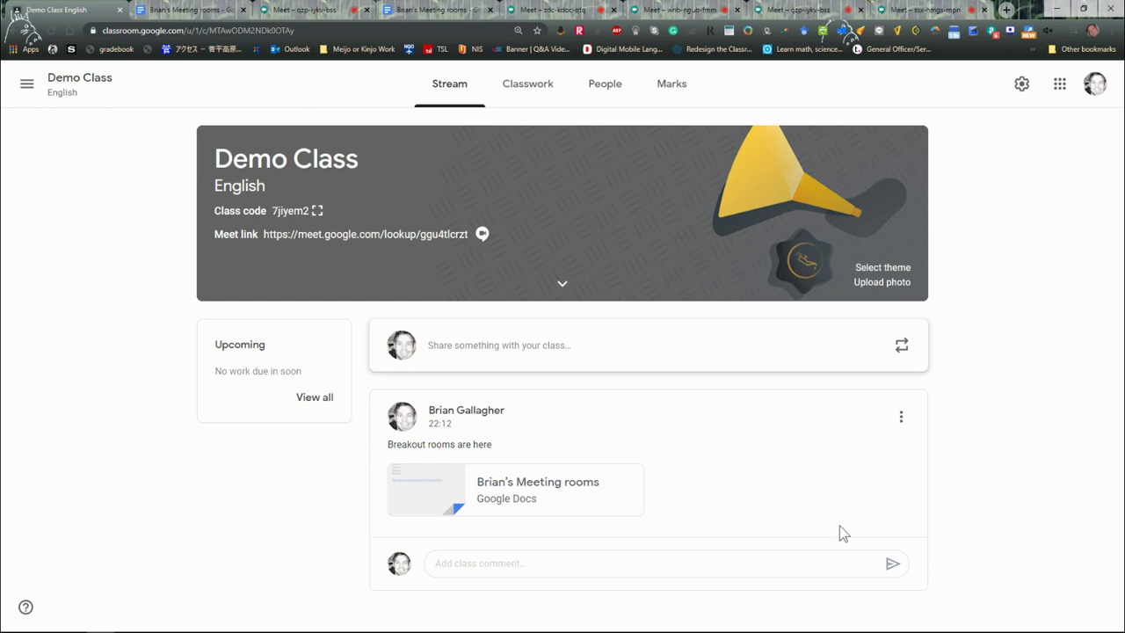
{"action": "mouse_move", "coordinate": [839, 630]}
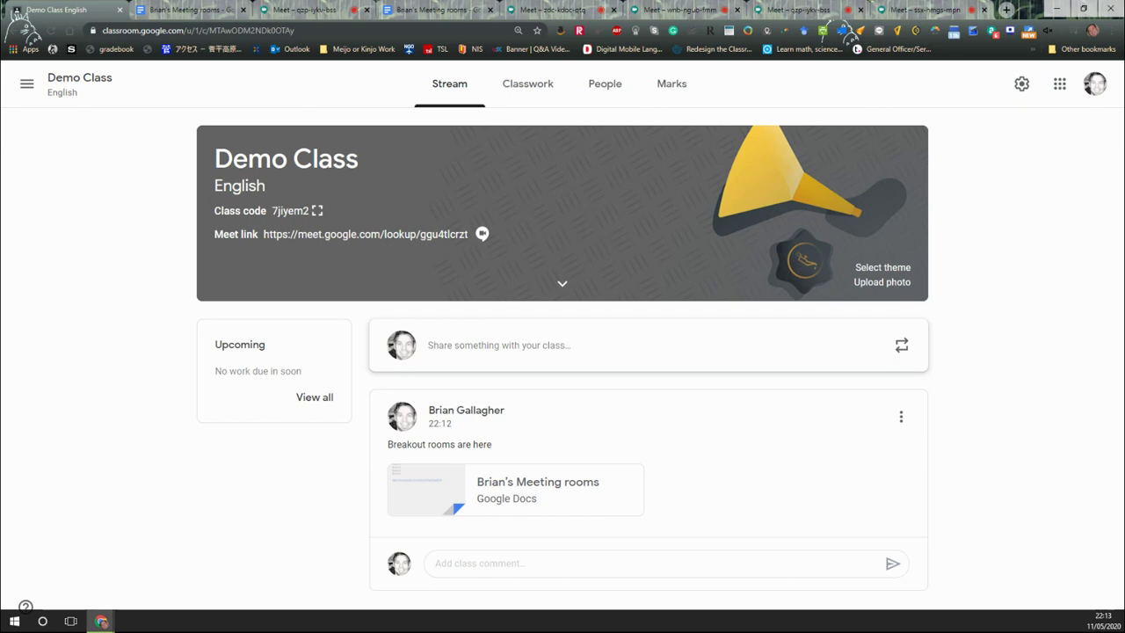